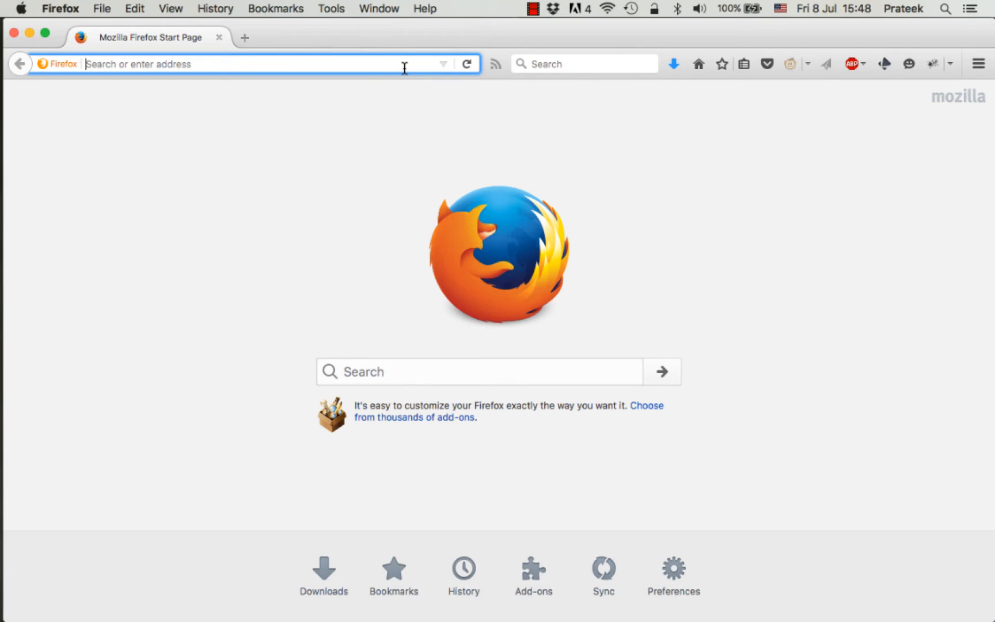
- Go to virtualbox.org and request the VirtualBox 5.0.24 installer for OS X hosts, cancelling the save
type("virt")
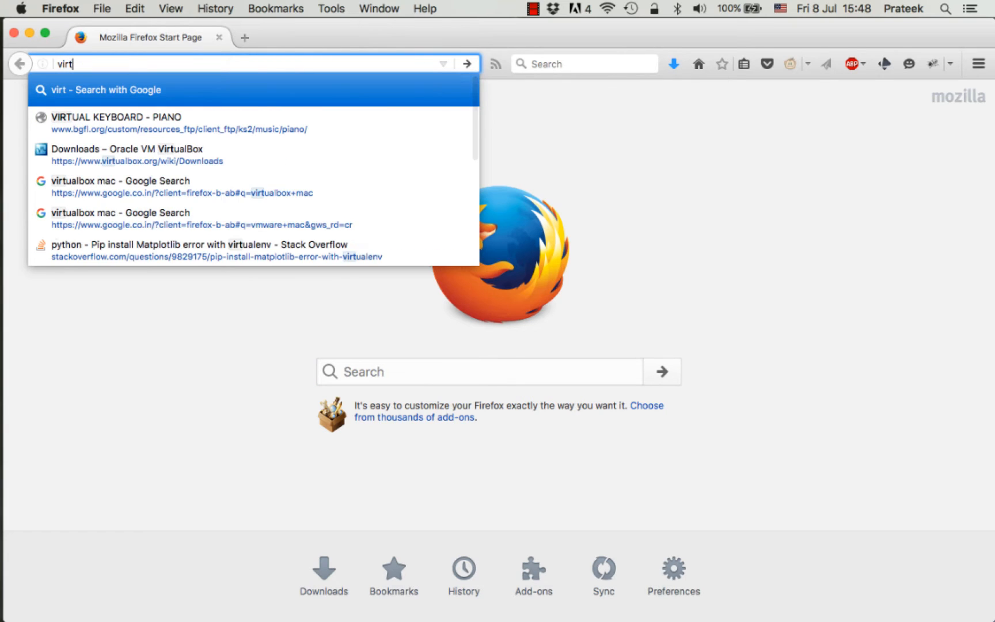
type("ualbox.org")
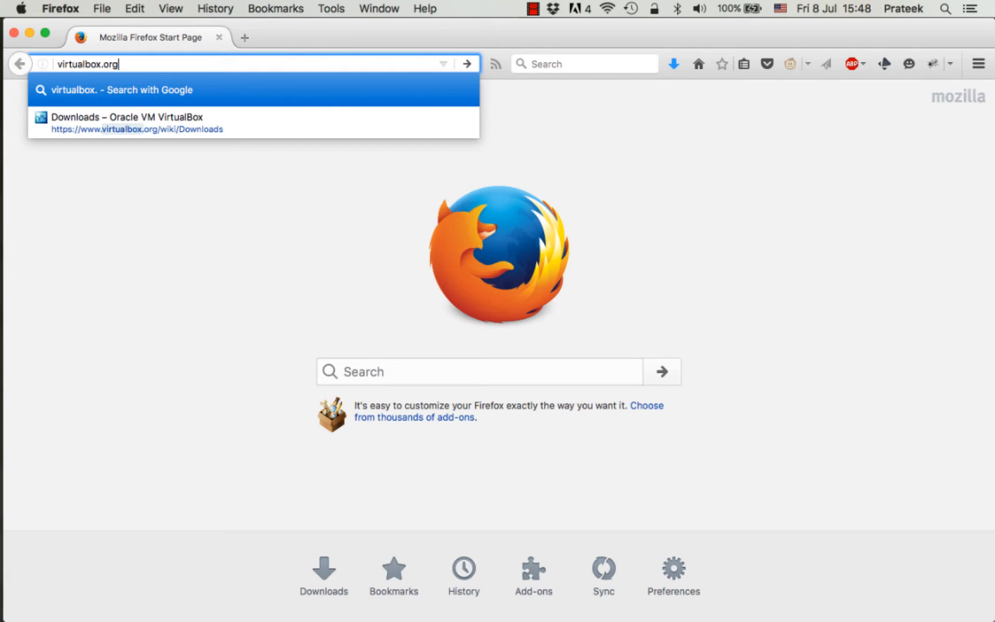
key("Return")
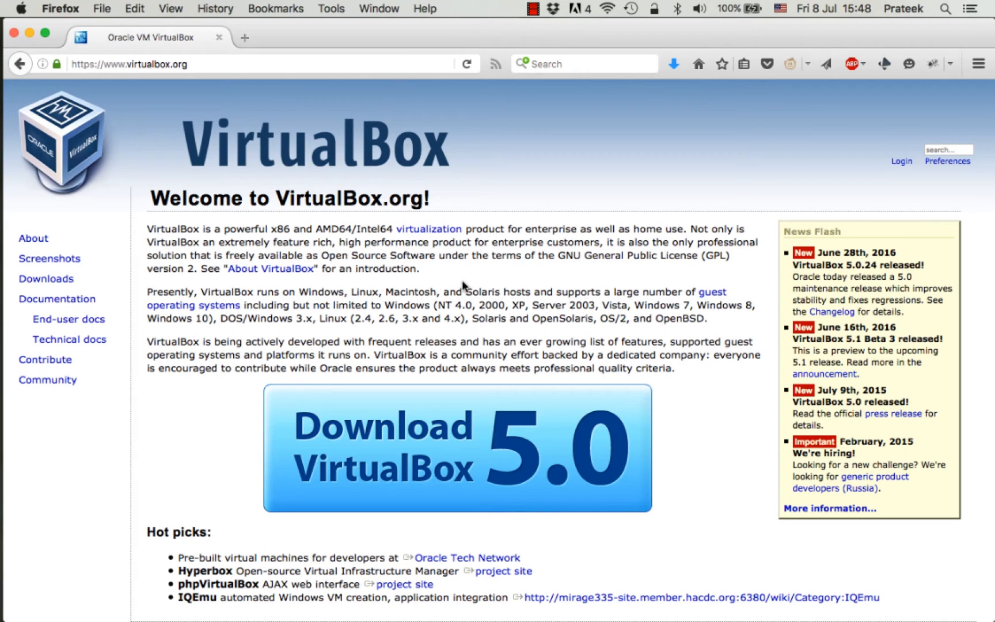
left_click(528, 411)
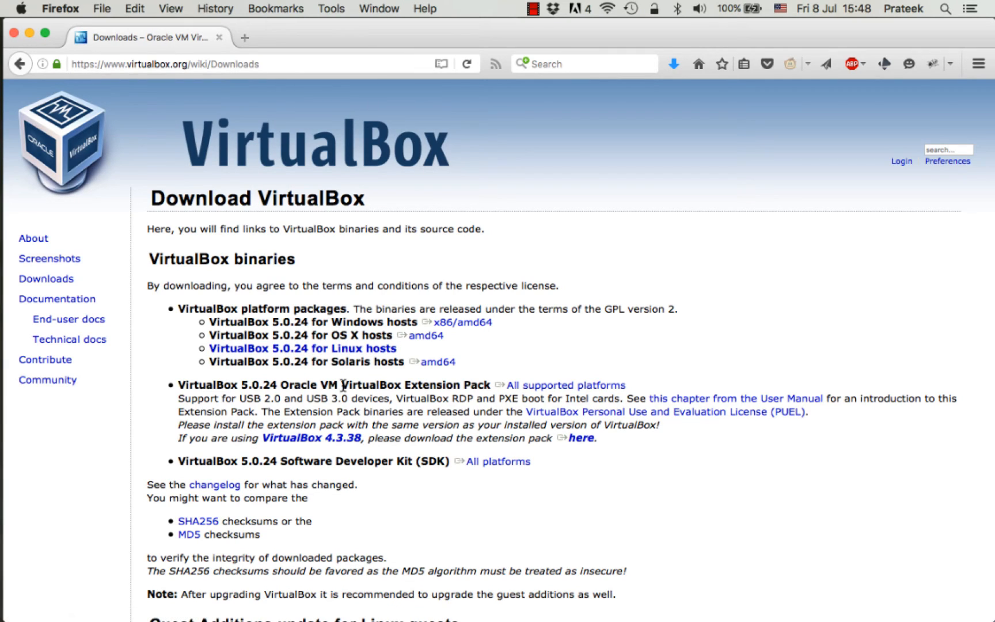
left_click(425, 338)
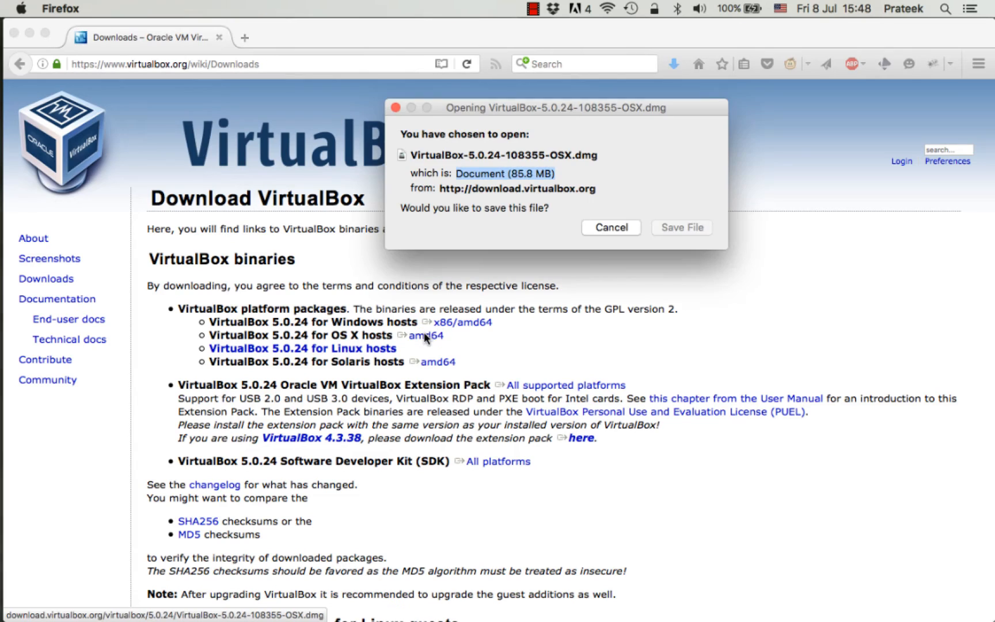
left_click(635, 228)
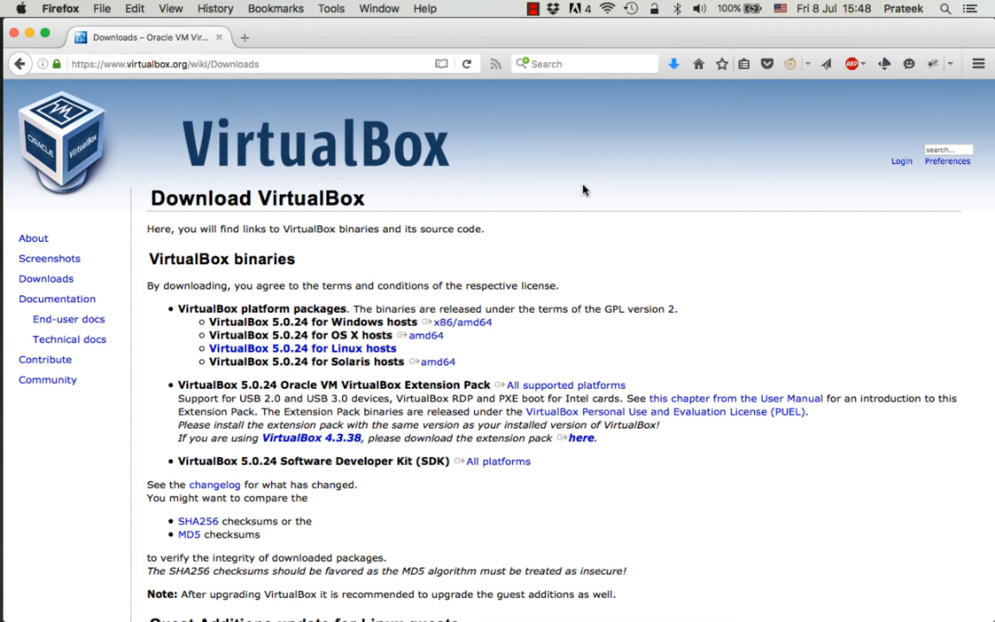
- Go to google.co.in and search for "ubuntu 14.04"
left_click(384, 62)
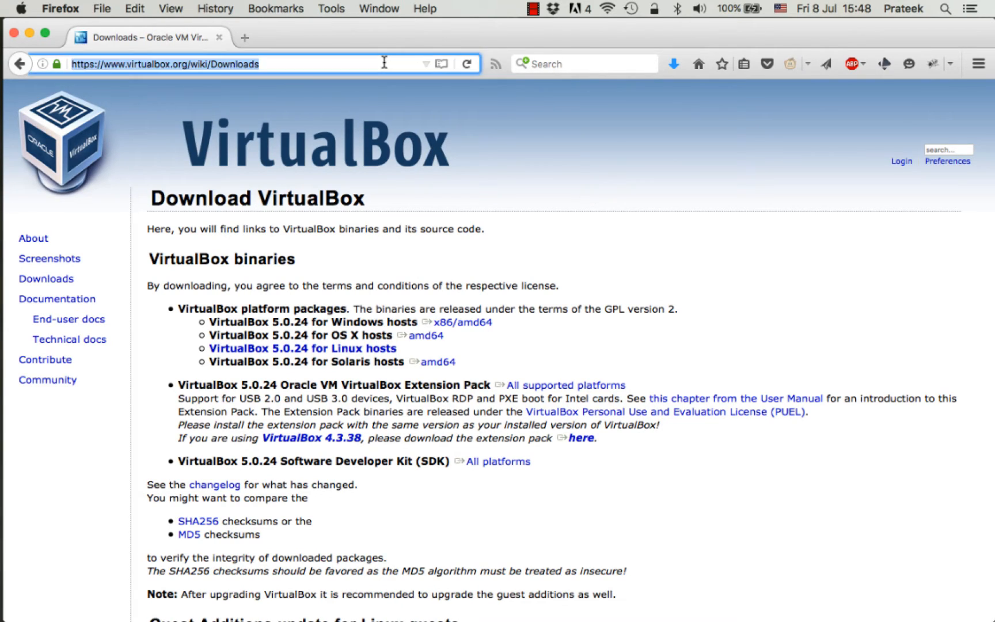
type("google.co.in/")
key("Return")
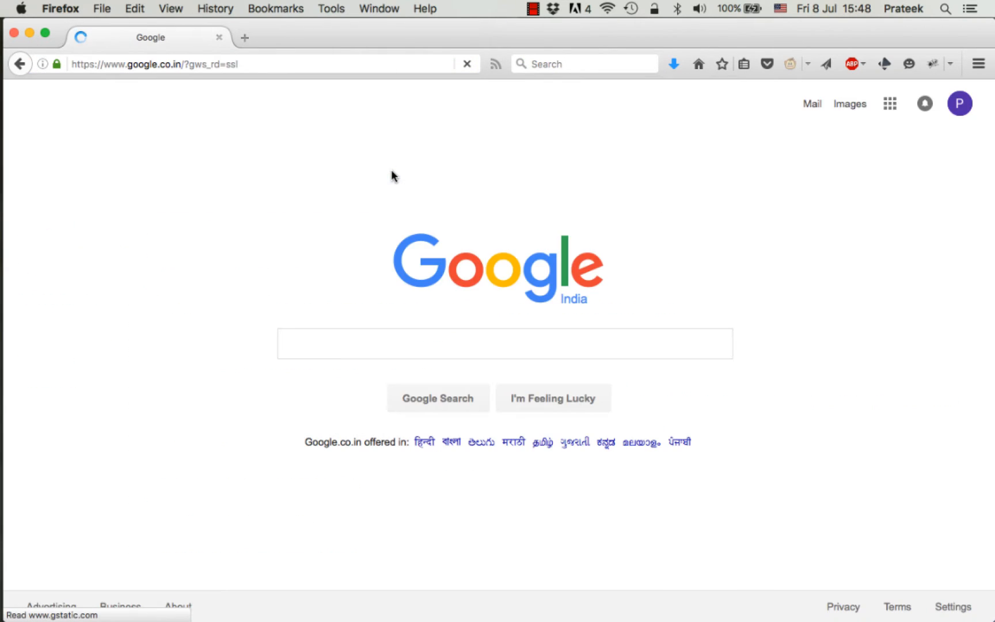
left_click(475, 357)
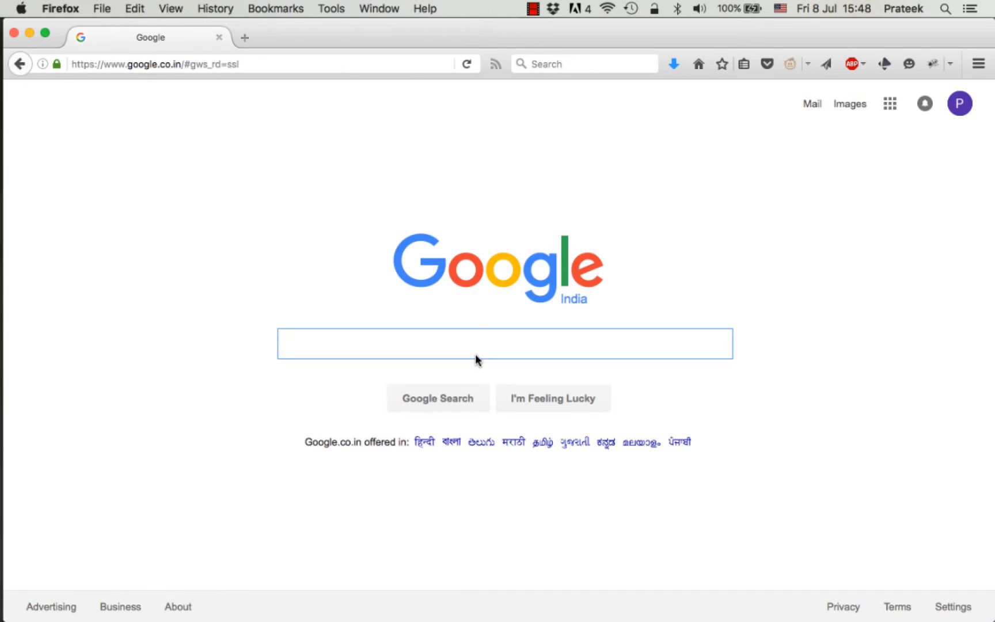
type("ubuntu")
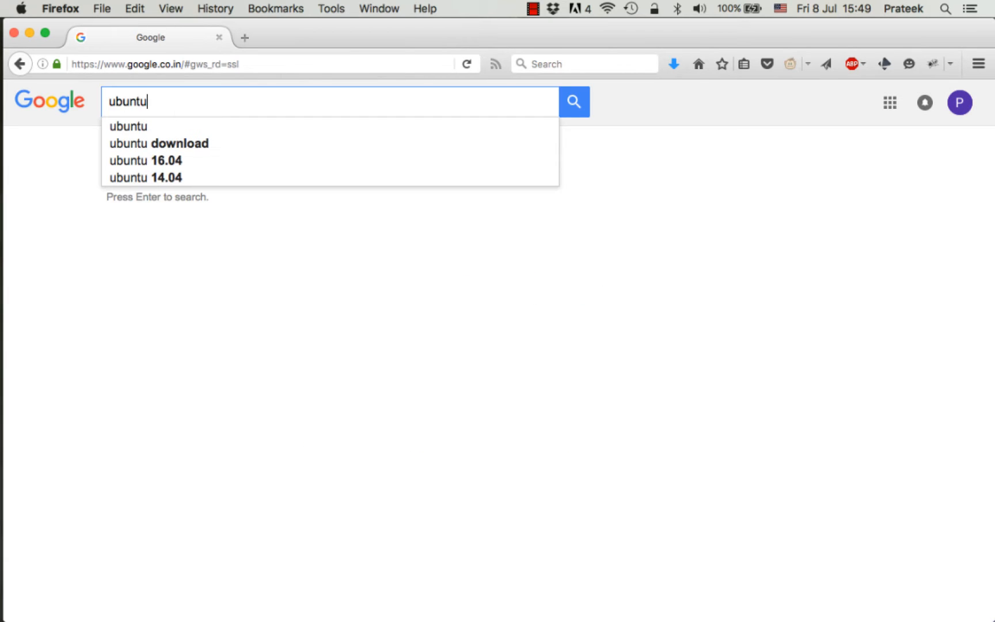
type(" 14.04")
key("Return")
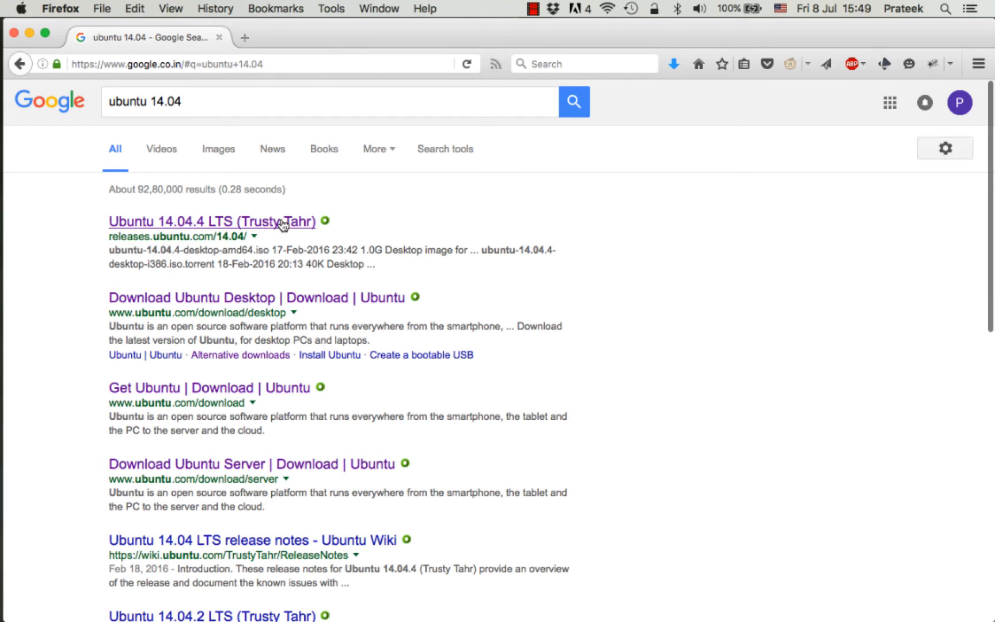
- From the Ubuntu 14.04.4 LTS (Trusty Tahr) release page, request the 64-bit PC (AMD64) desktop image, cancelling the save
left_click(282, 224)
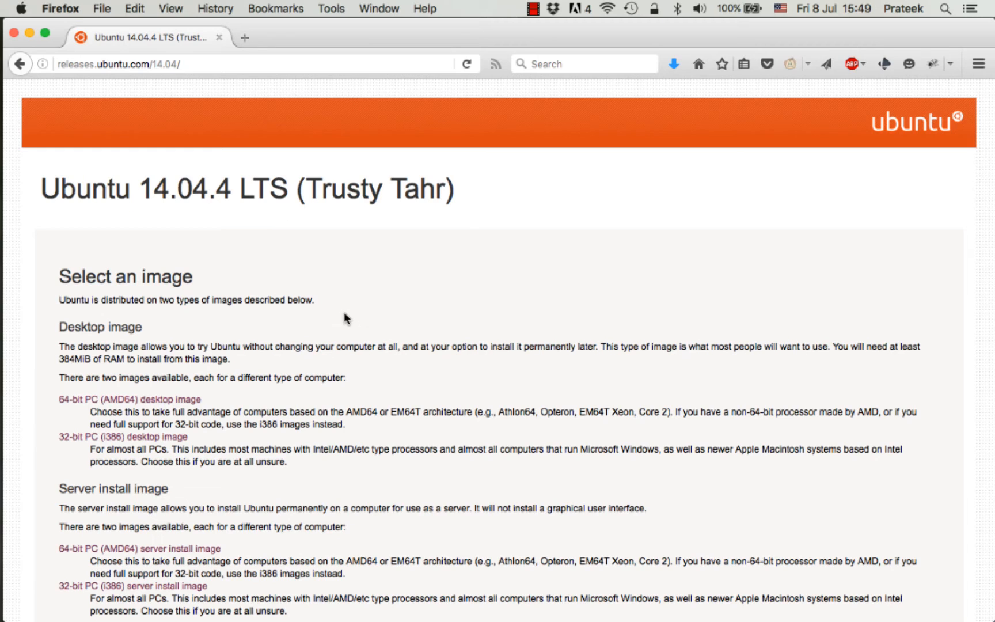
scroll(344, 318, "down", 2)
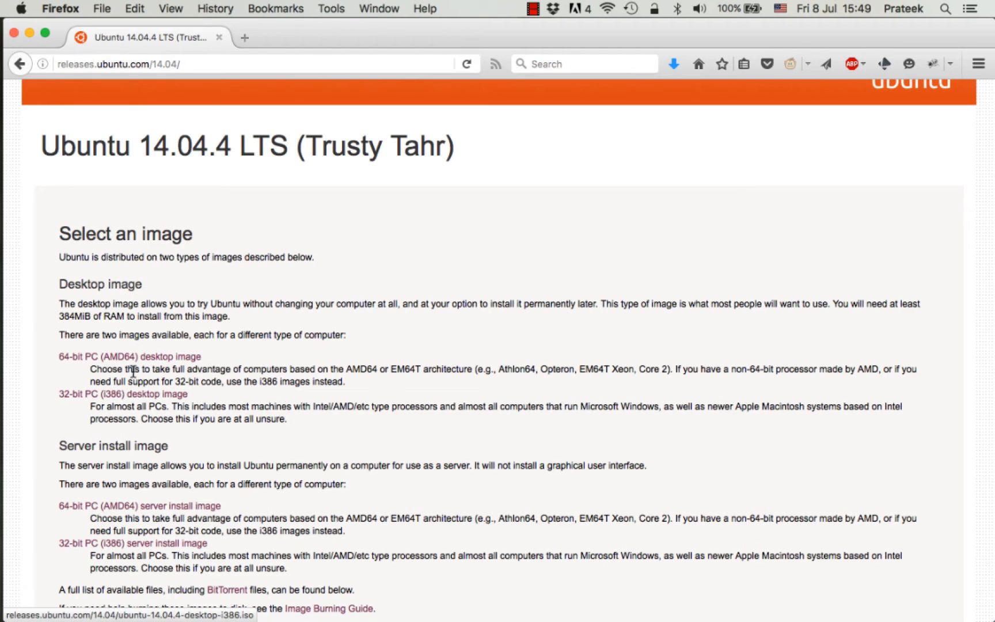
left_click(137, 360)
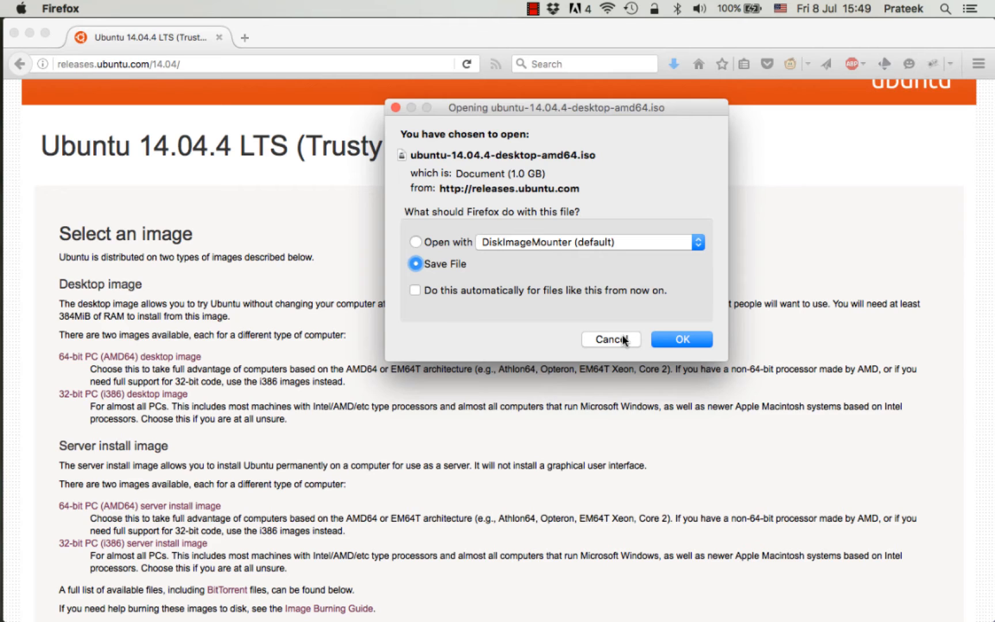
left_click(624, 340)
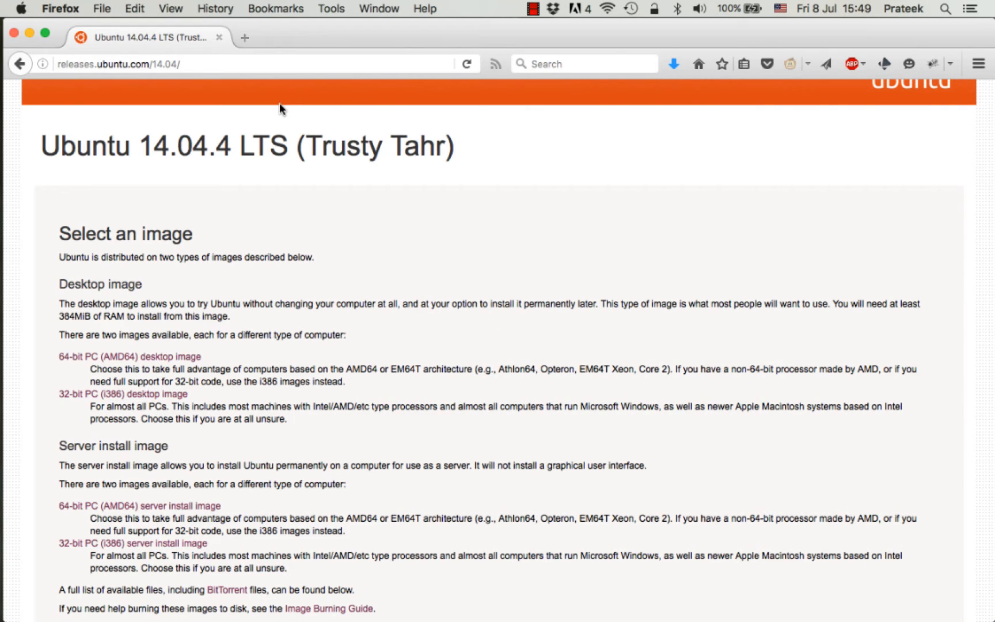
- Switch to Finder and open the disk image VirtualBox-5.0.24-108355-OSX.dmg from the Downloads folder
mouse_move(1, 128)
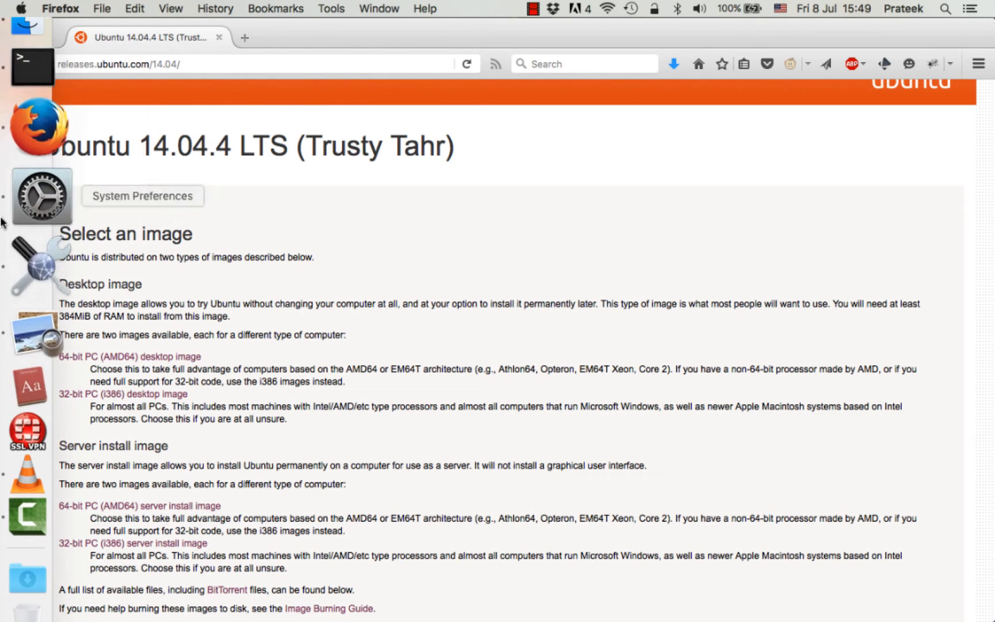
left_click(29, 90)
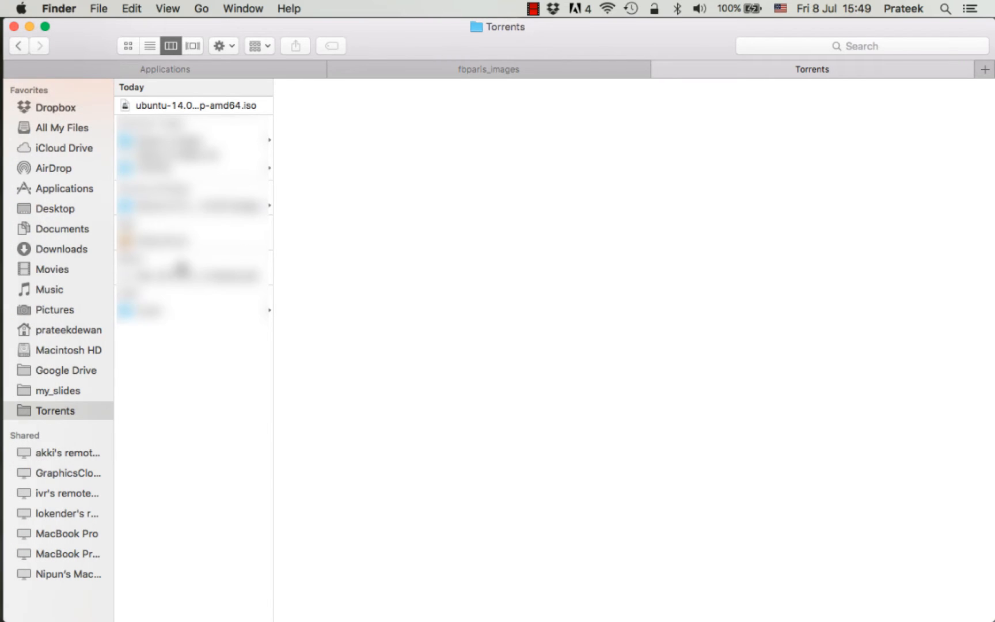
left_click(70, 249)
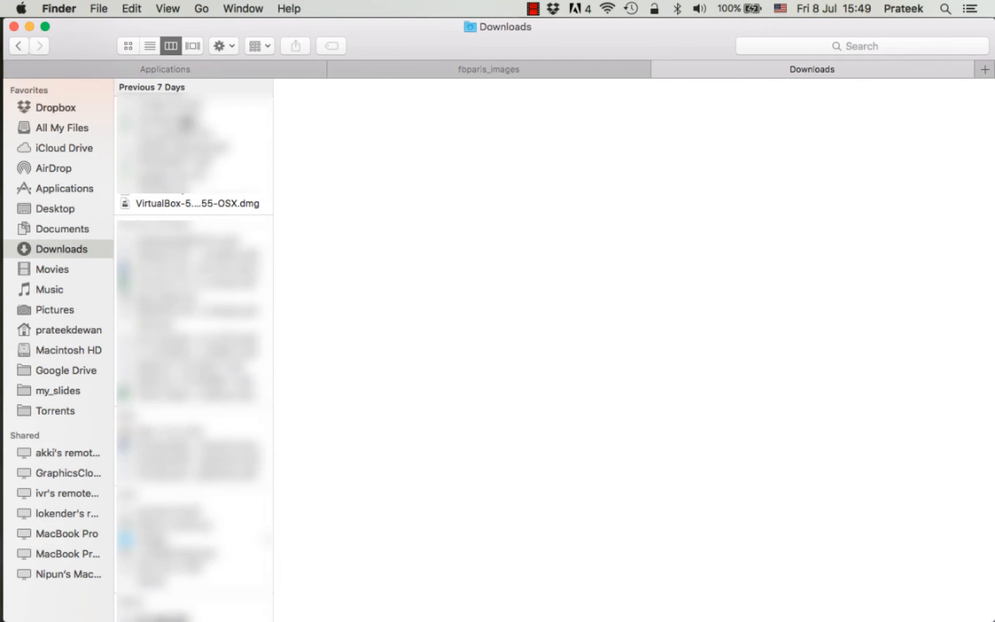
left_click(195, 203)
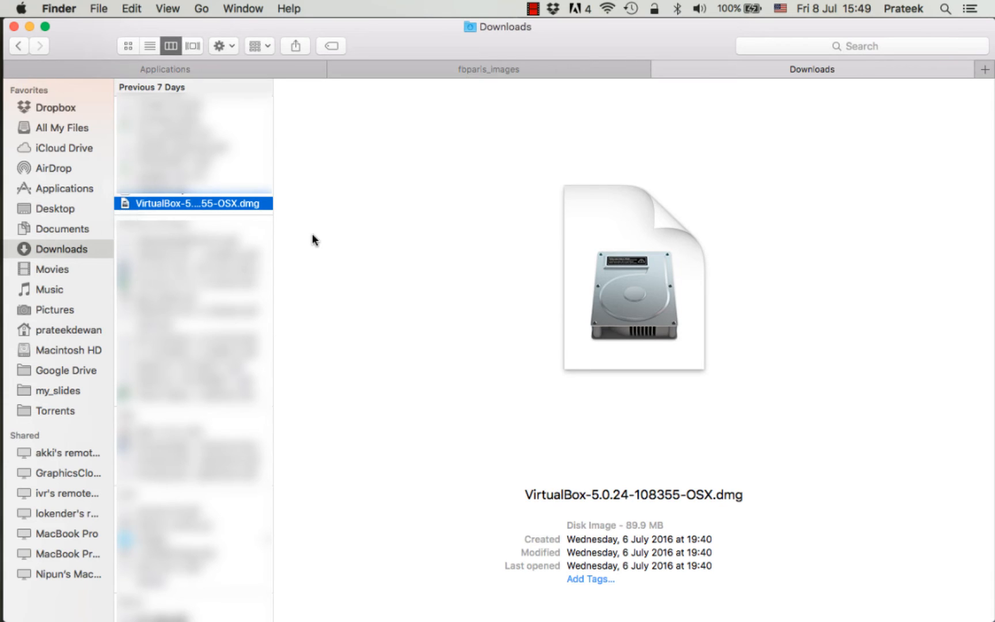
double_click(175, 201)
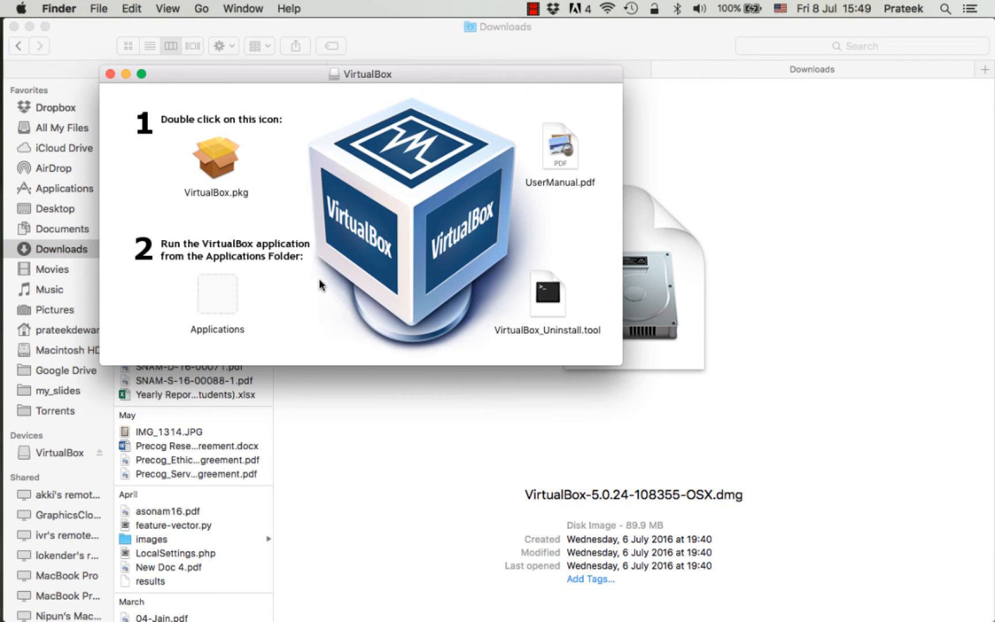
- Launch the VirtualBox.pkg installer, allow its compatibility check and proceed past the introduction
left_click(216, 166)
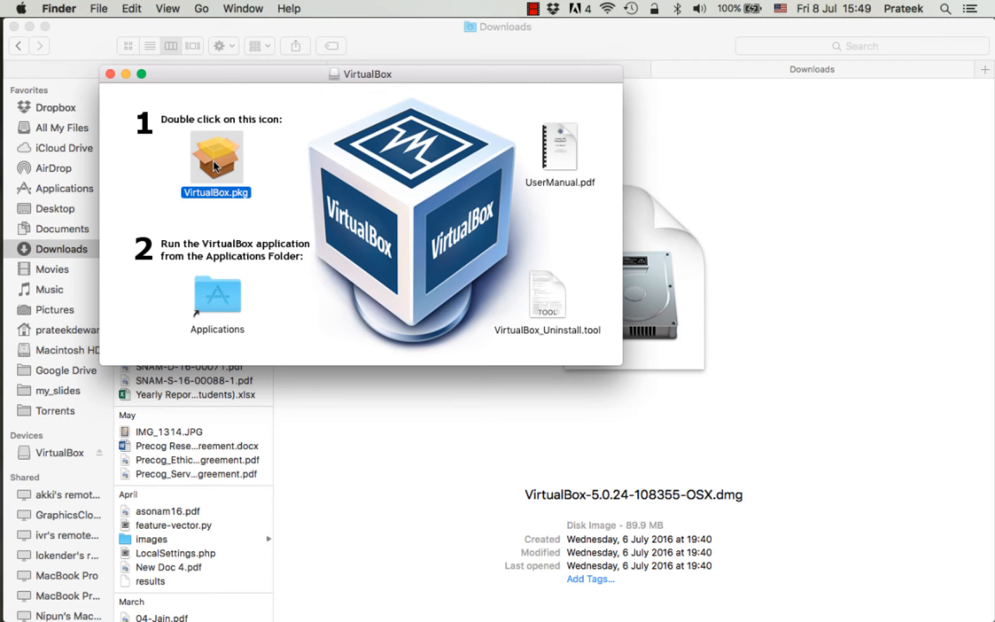
double_click(215, 167)
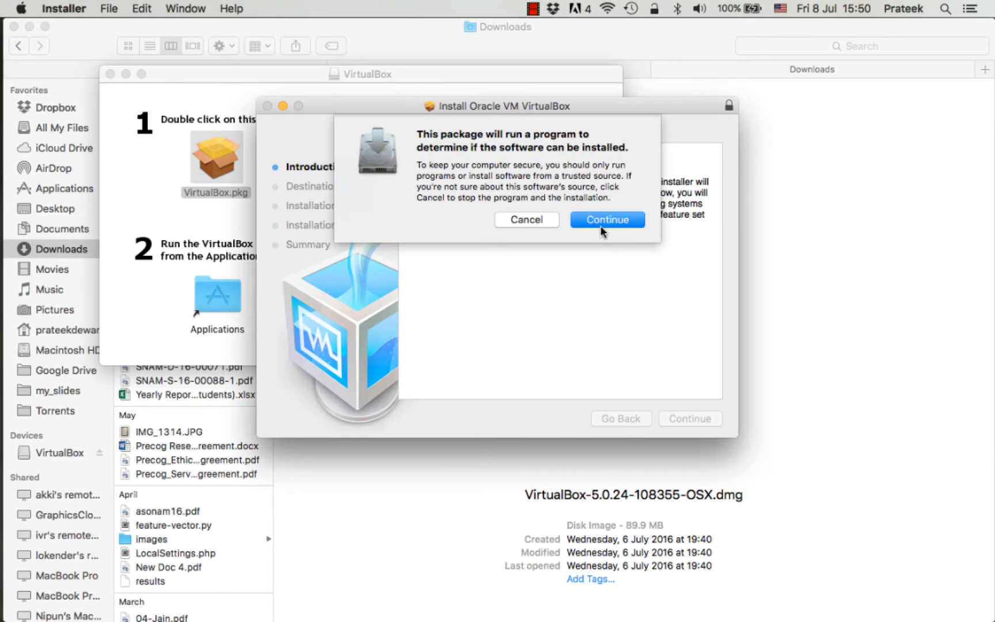
left_click(605, 220)
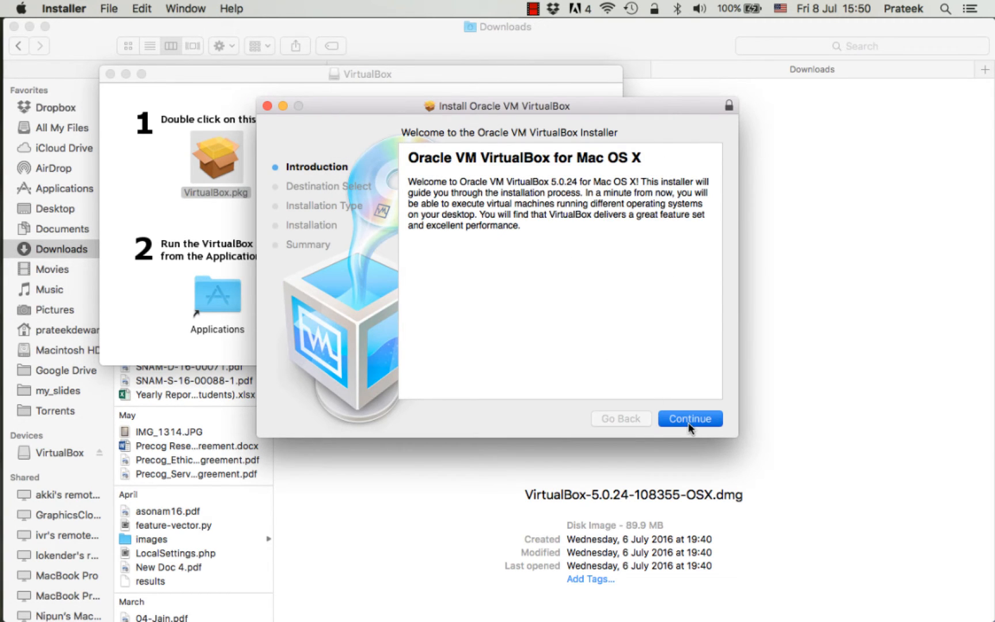
left_click(688, 424)
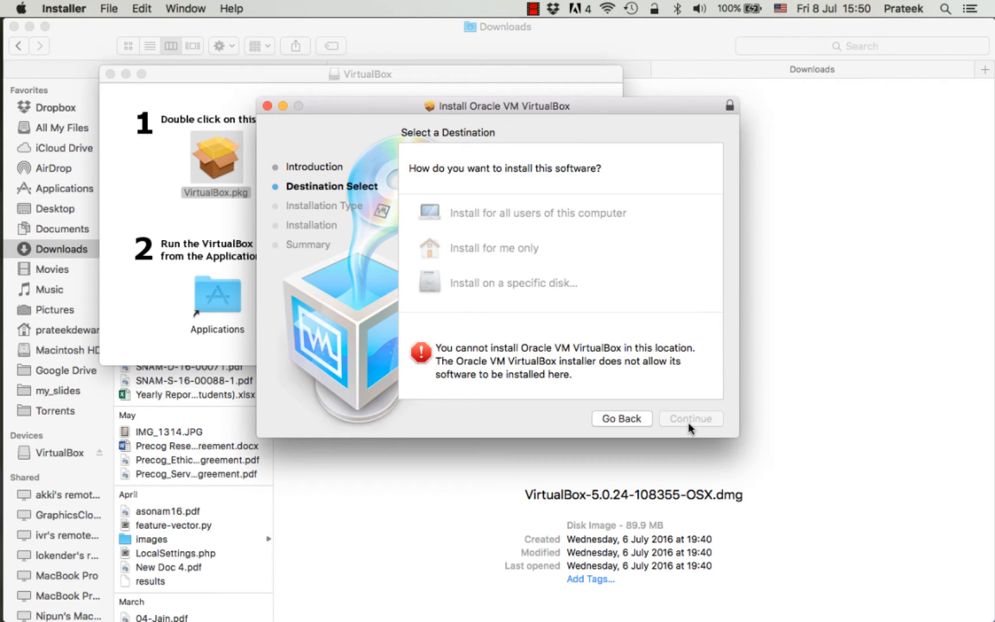
- Install VirtualBox for all users of this computer, authorising the installation with the account password
left_click(513, 215)
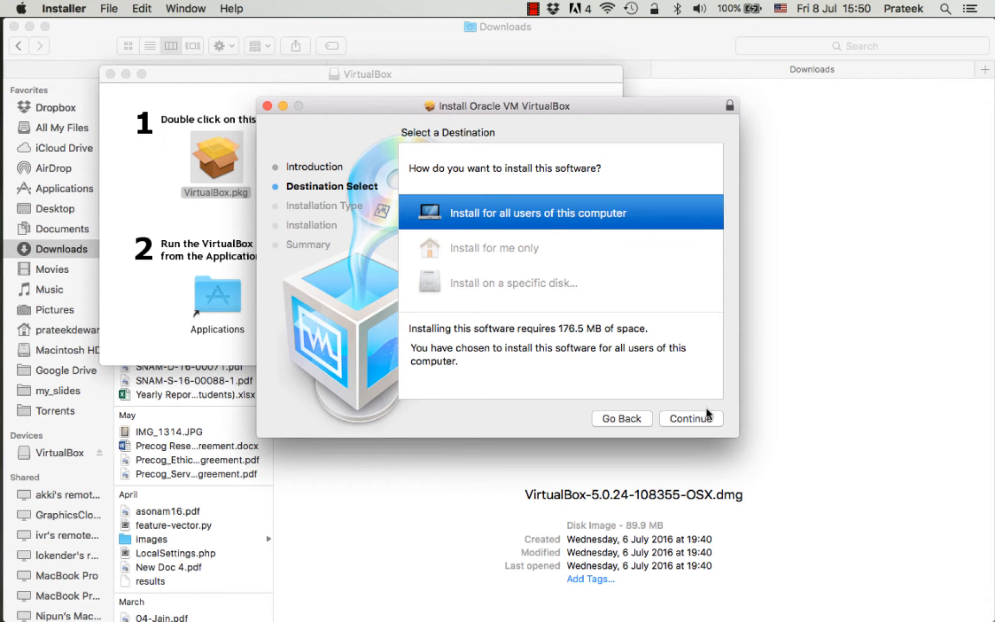
left_click(694, 418)
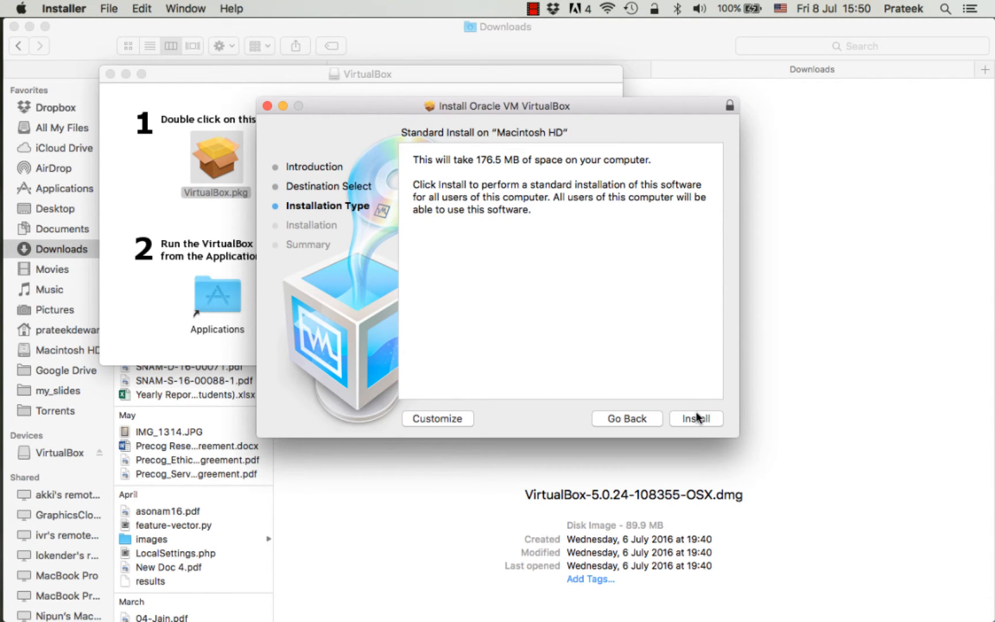
left_click(697, 417)
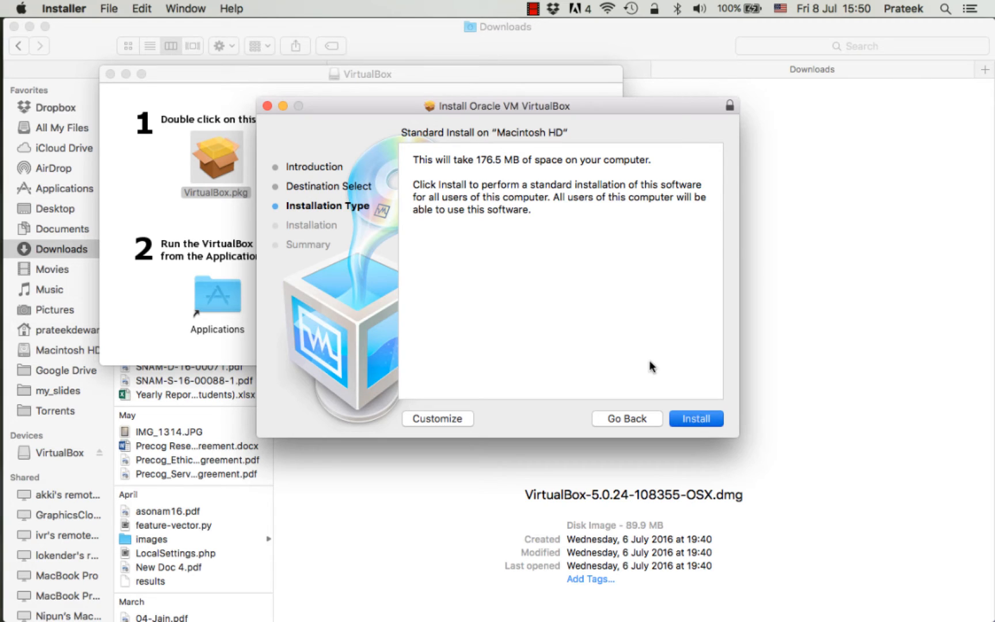
type("••••••••••••")
key("Return")
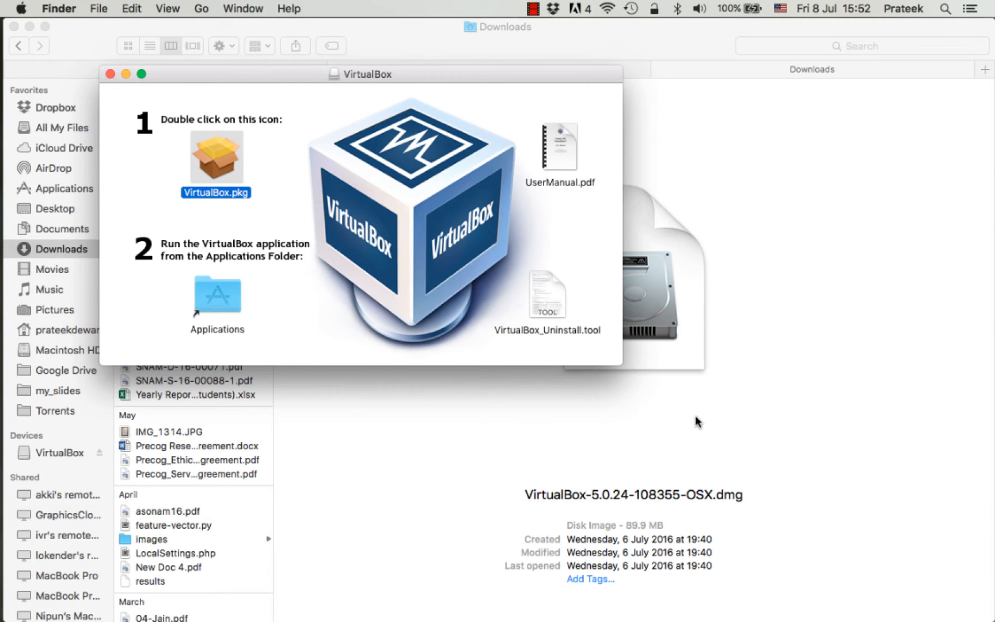
- Launch VirtualBox and begin a new virtual machine named Ubuntu, with type Linux and version Ubuntu (64-bit)
key("F4")
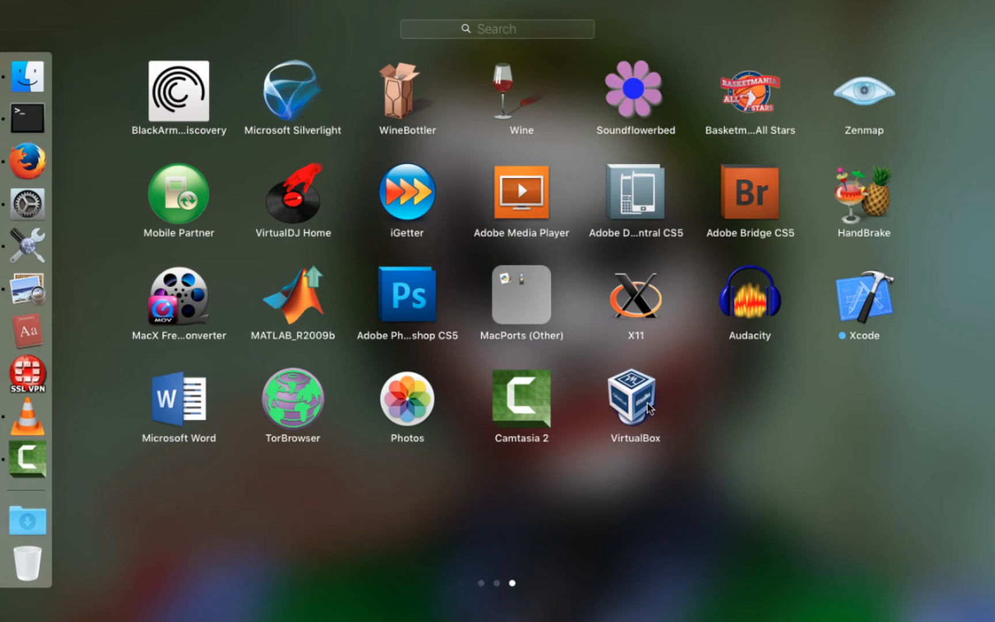
left_click(632, 397)
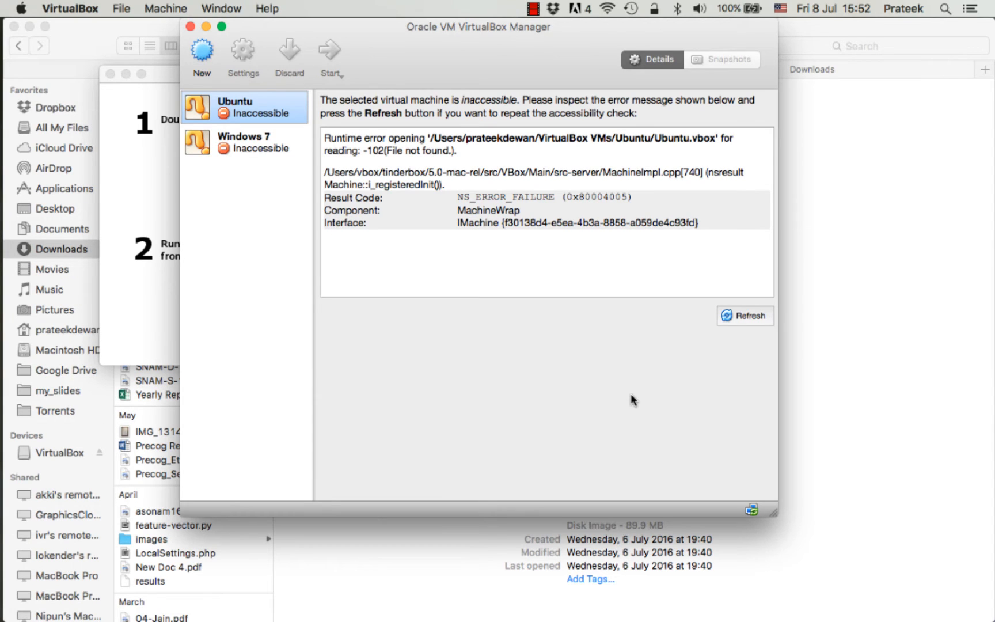
left_click(208, 61)
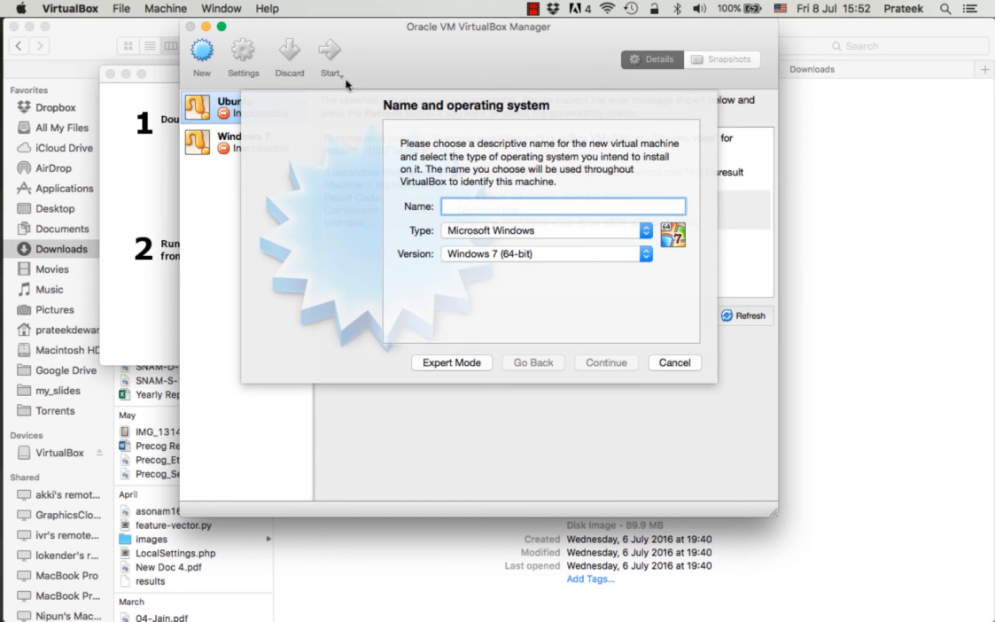
type("Ubuntu")
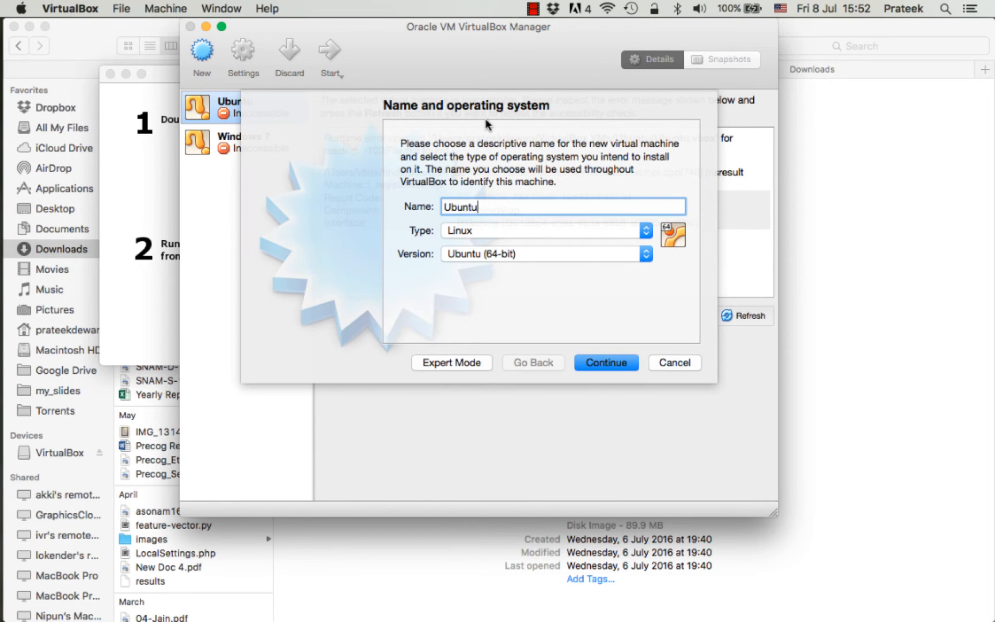
left_click(621, 232)
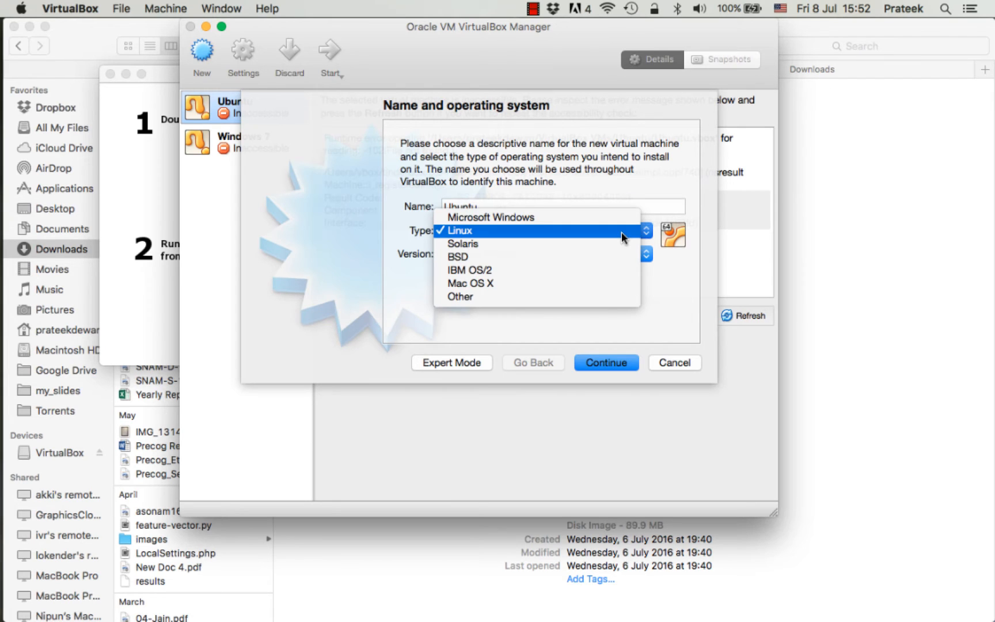
left_click(621, 231)
left_click(613, 255)
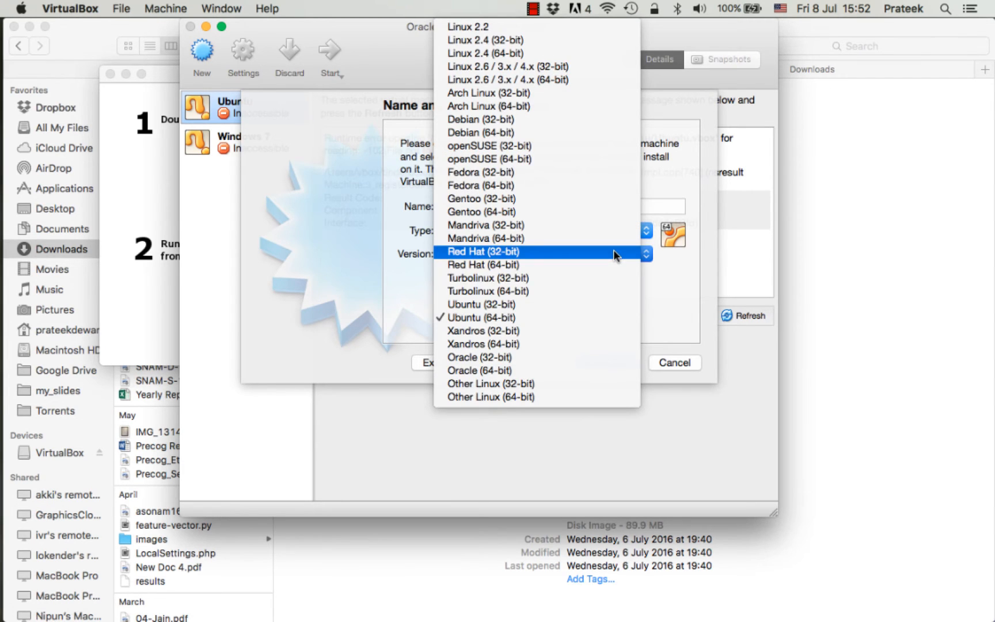
left_click(550, 318)
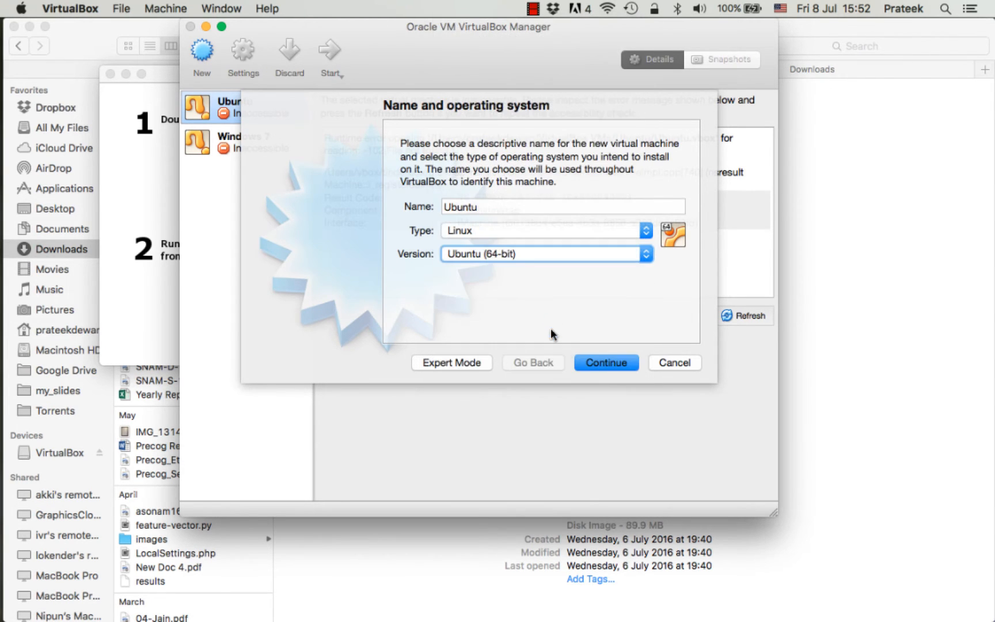
- Accept the machine's name and operating system and set its memory size to 1024 MB
left_click(619, 366)
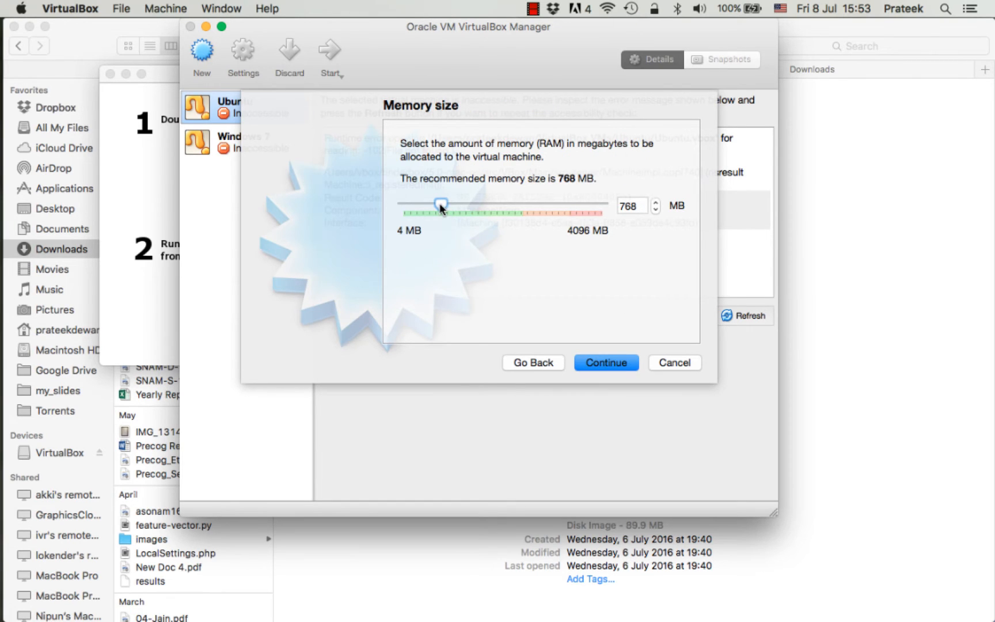
left_click_drag(440, 205, 454, 203)
left_click(603, 362)
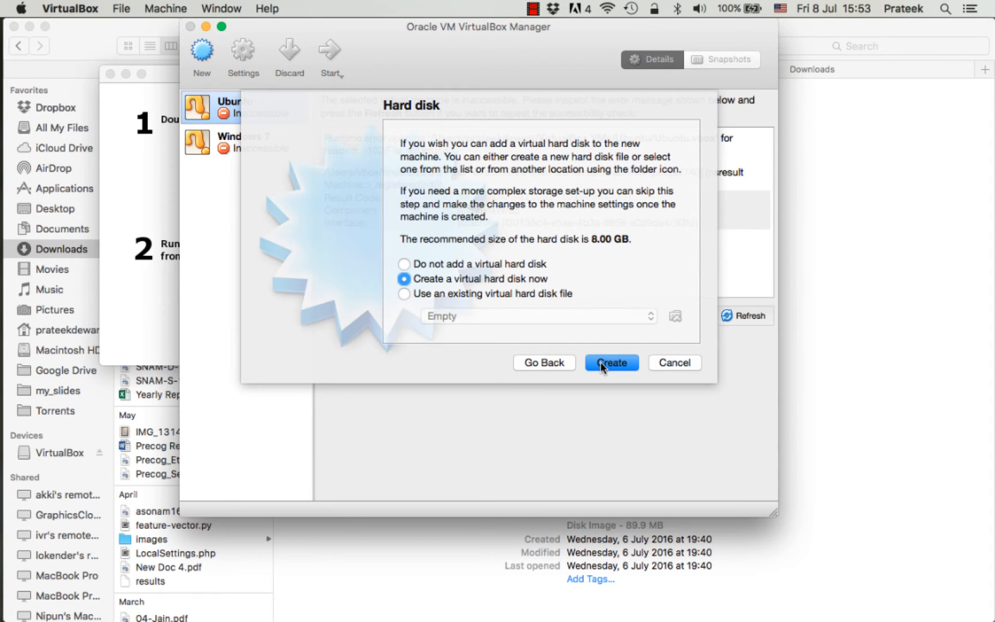
- Create a new virtual hard disk for the machine as a dynamically allocated VDI named Ubuntu, 8.00 GB in size
left_click(602, 367)
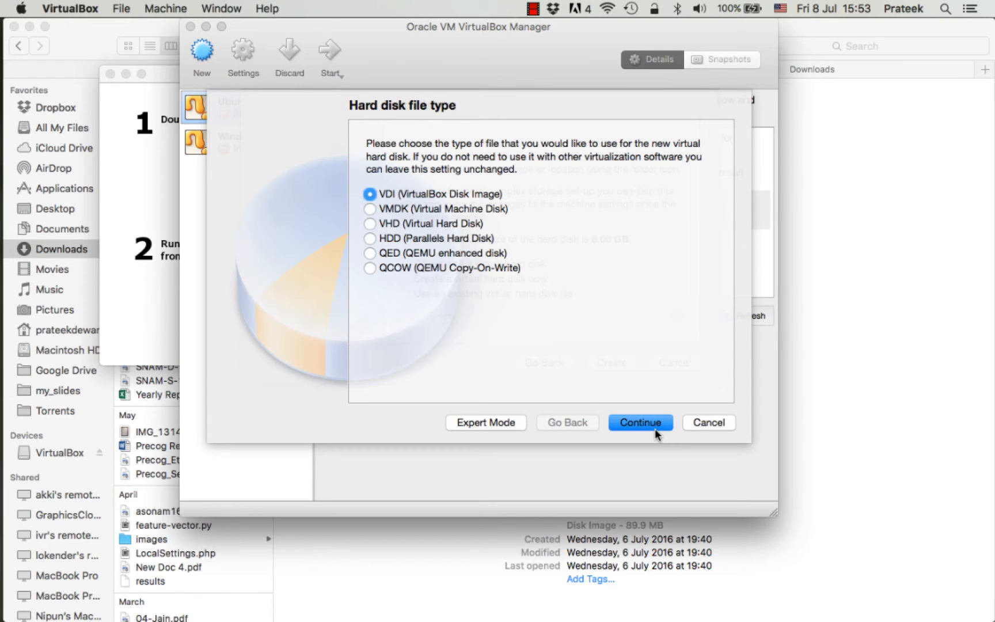
left_click(655, 428)
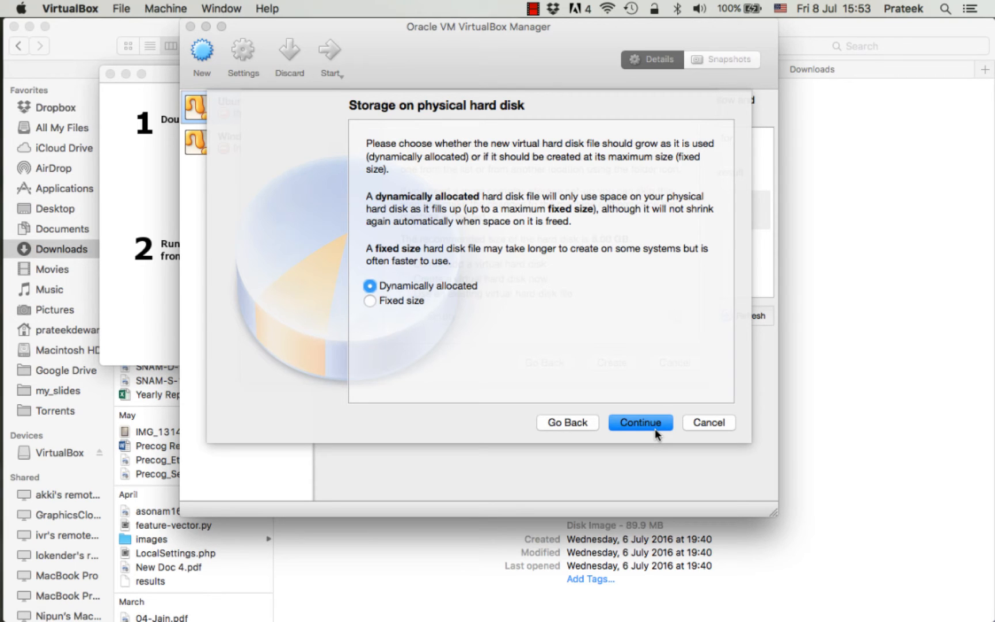
left_click(654, 428)
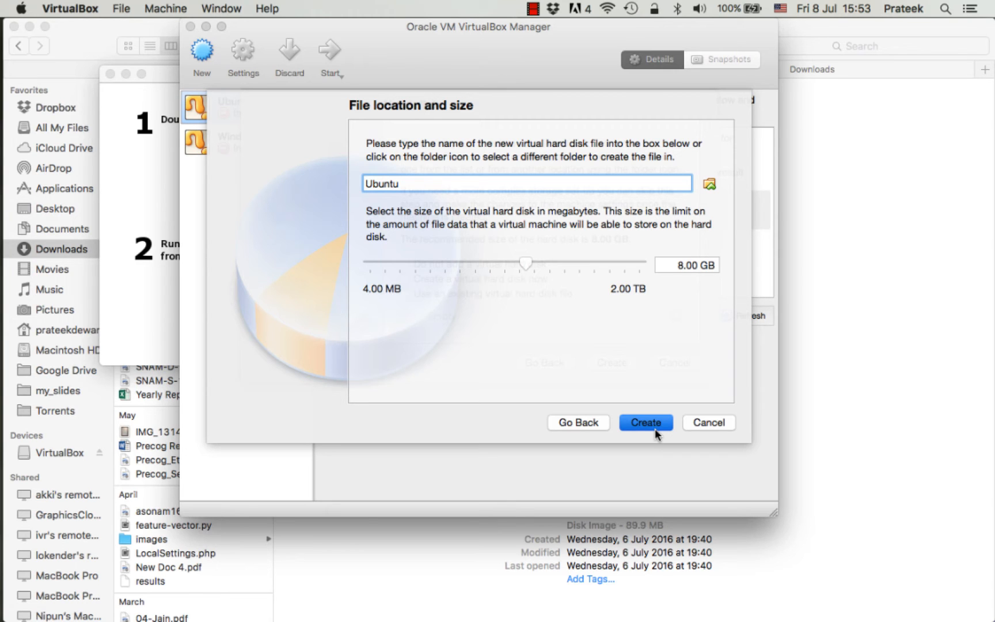
left_click(645, 423)
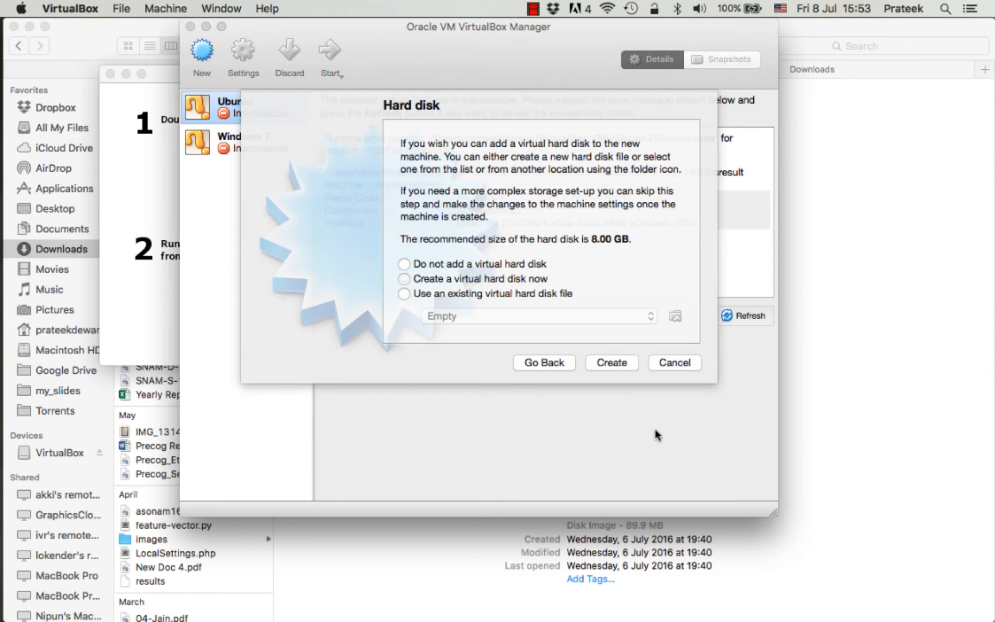
key("Return")
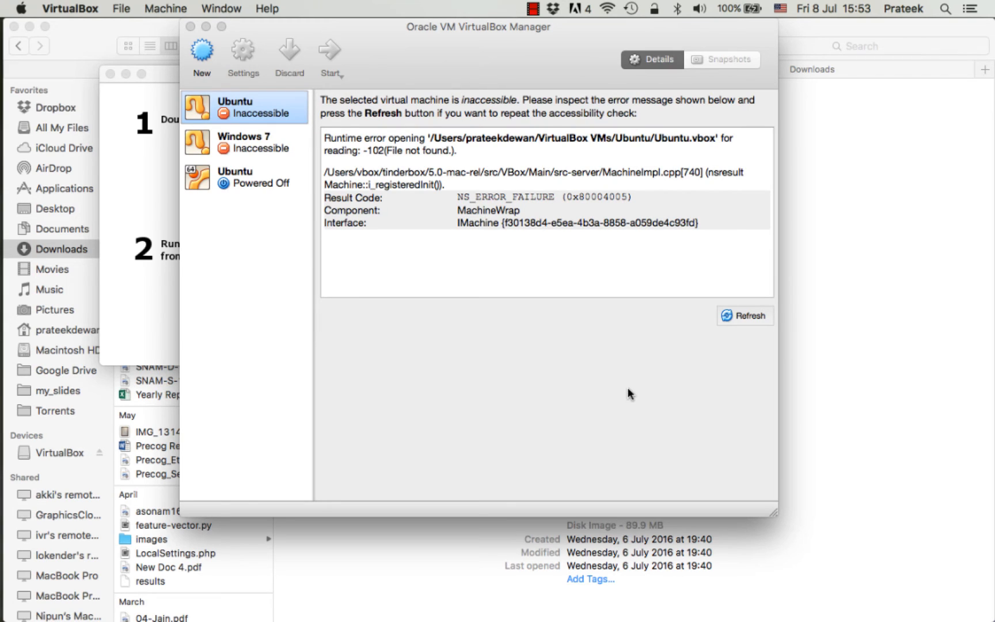
- In the settings of the powered-off Ubuntu machine, keep network Adapter 1 attached to NAT and accept the settings
left_click(246, 183)
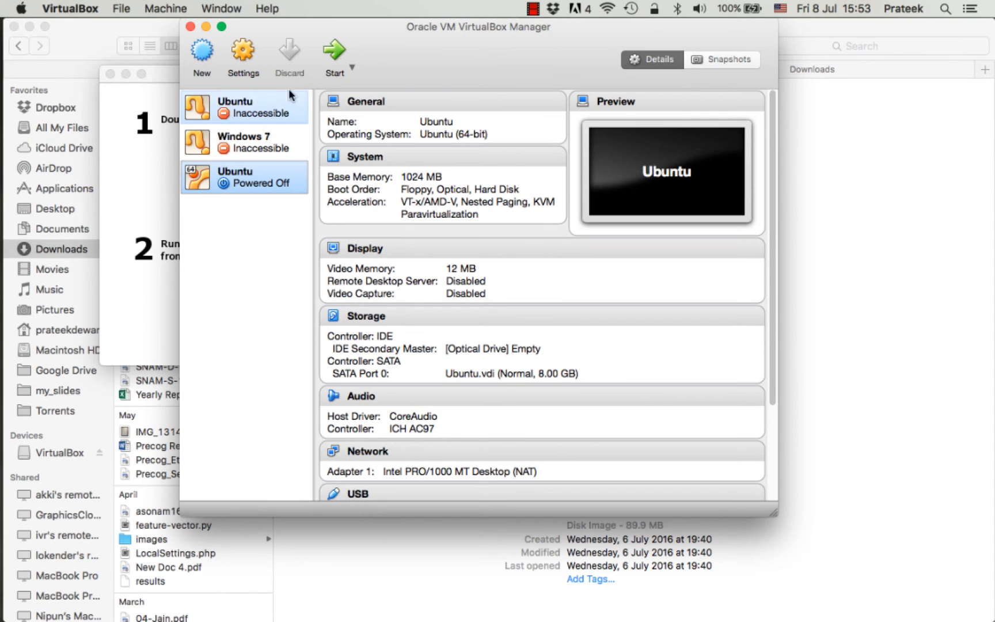
left_click(241, 56)
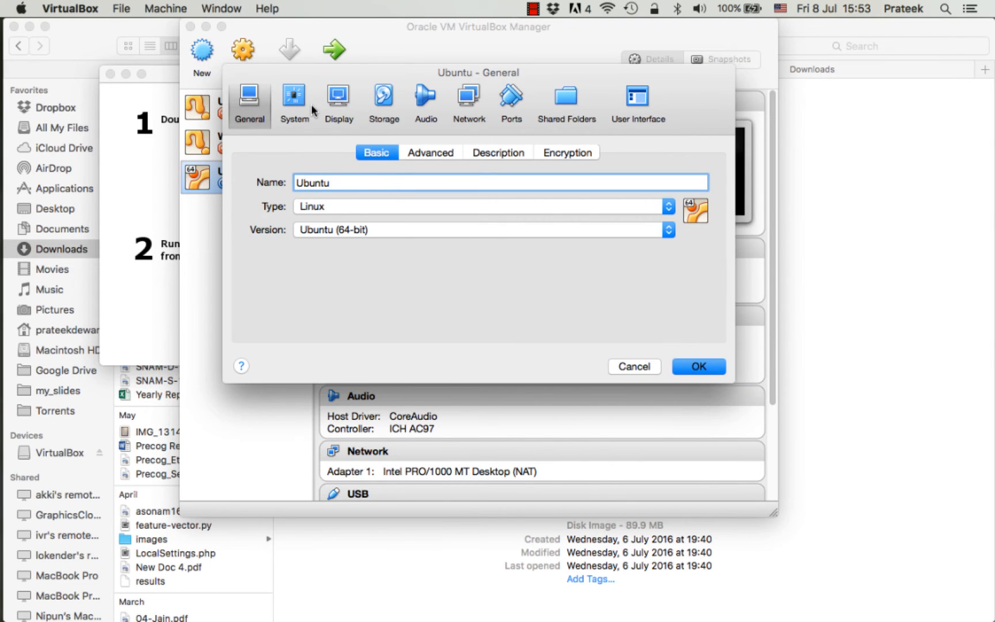
left_click(474, 106)
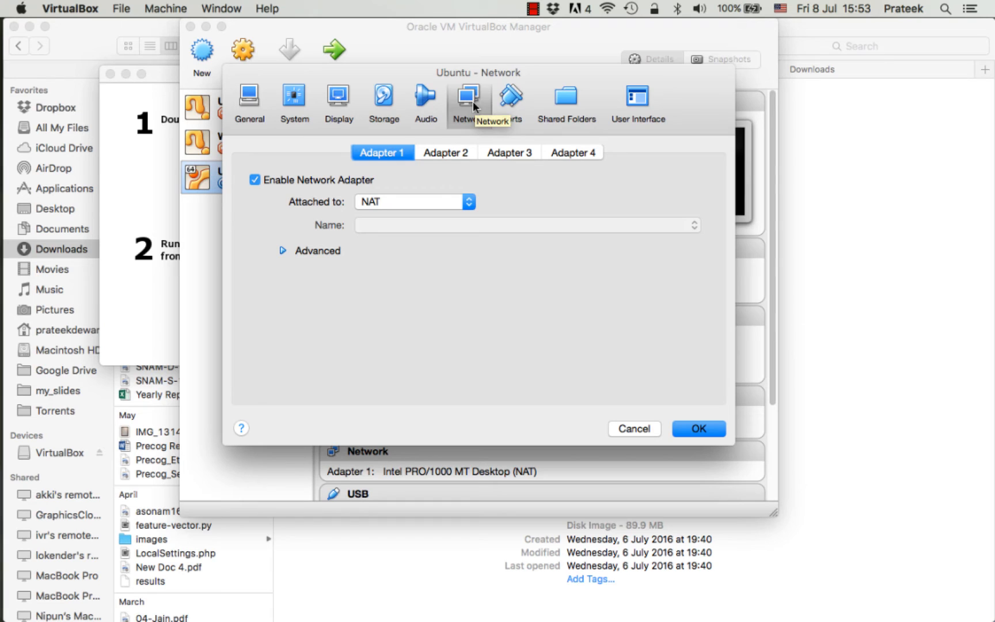
left_click(430, 202)
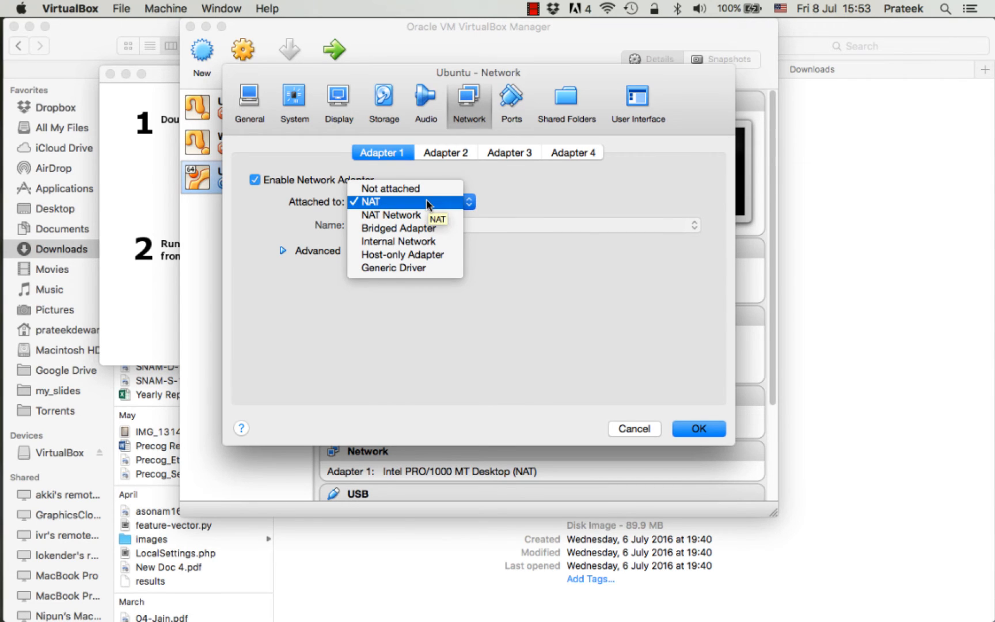
left_click(429, 202)
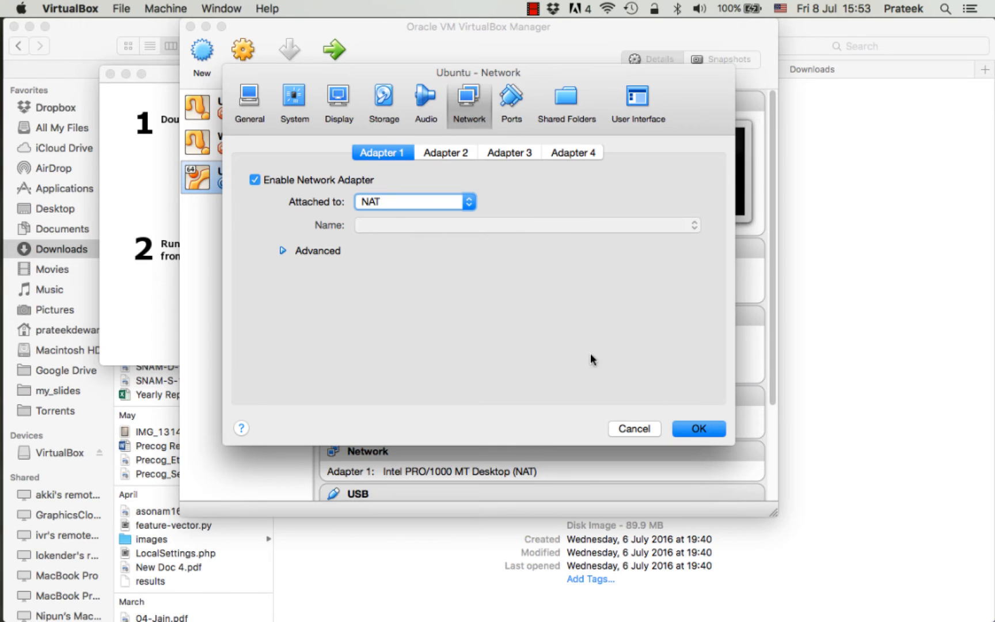
left_click(706, 429)
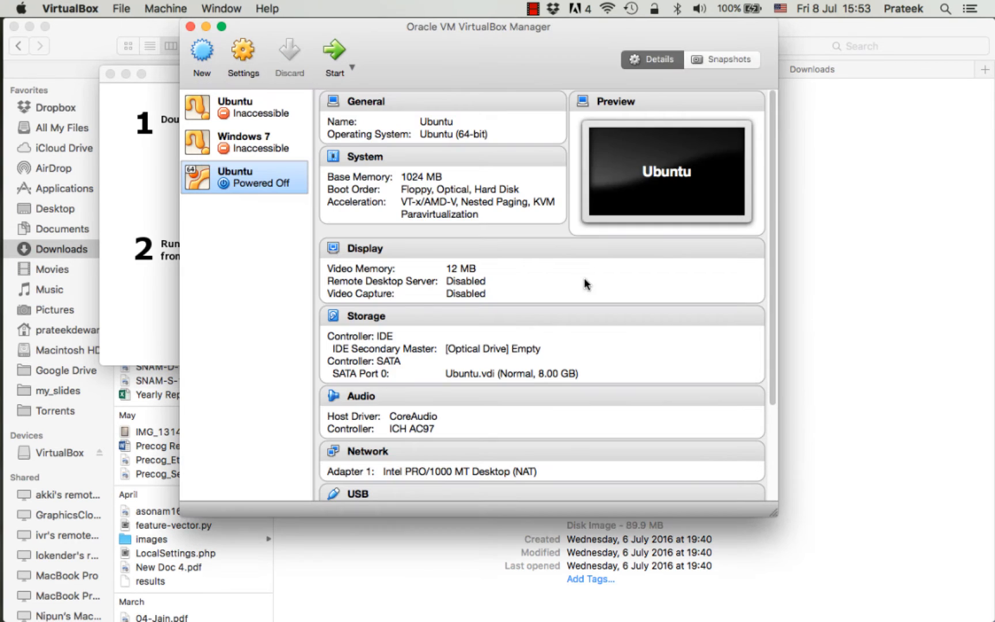
- Start the Ubuntu machine from the disk image ubuntu-14.04.4-desktop-amd64.iso in the Torrents folder
left_click(340, 57)
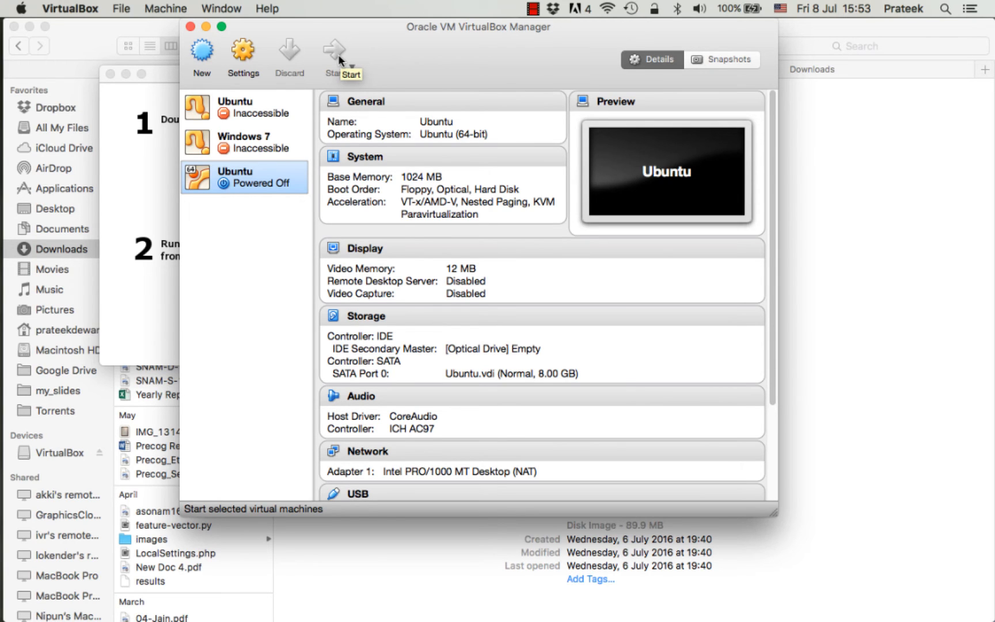
left_click(340, 59)
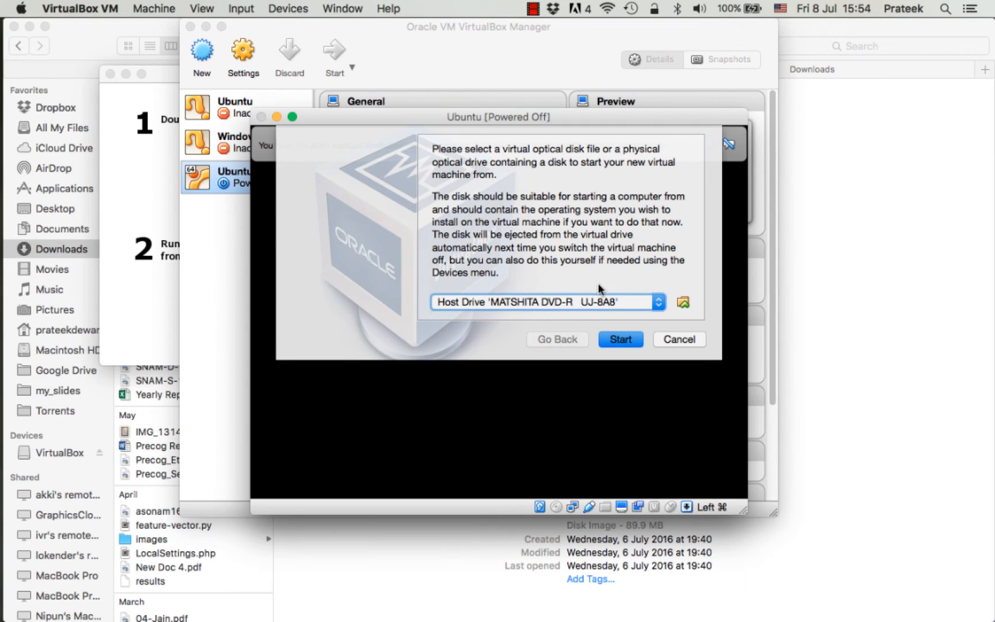
left_click(681, 304)
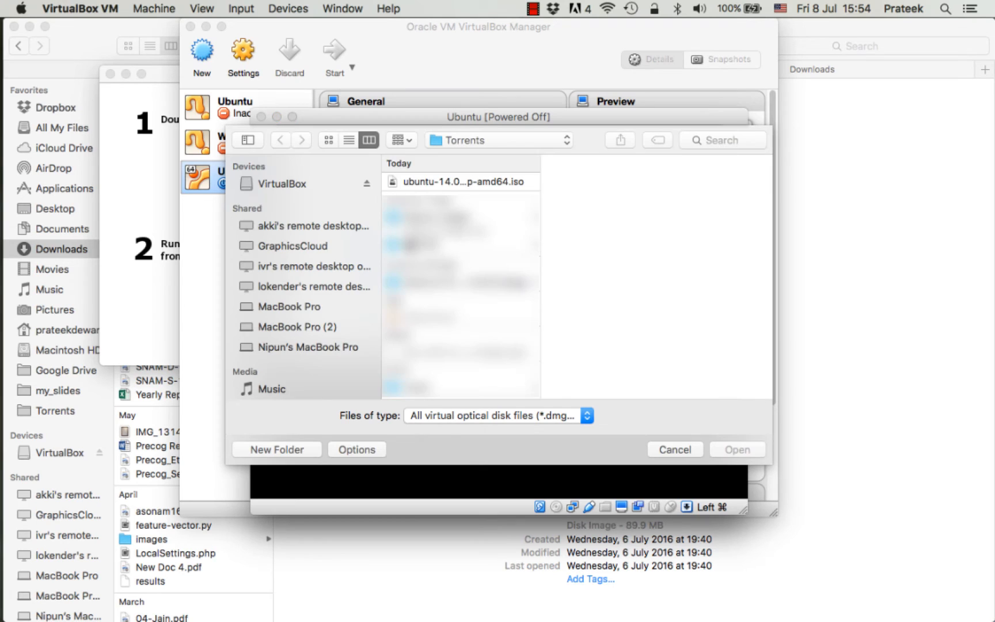
left_click(439, 184)
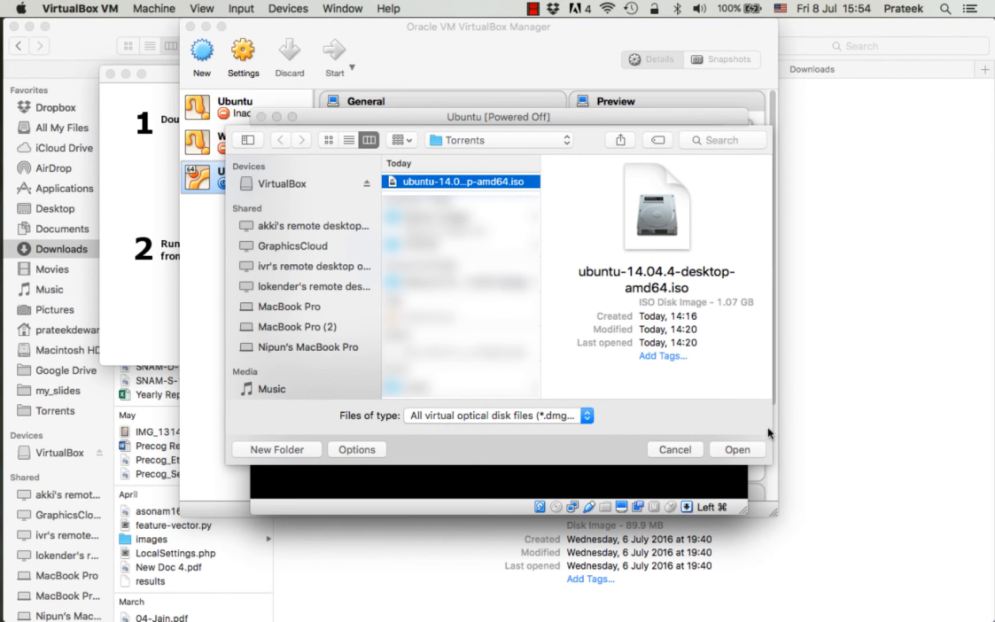
left_click(741, 450)
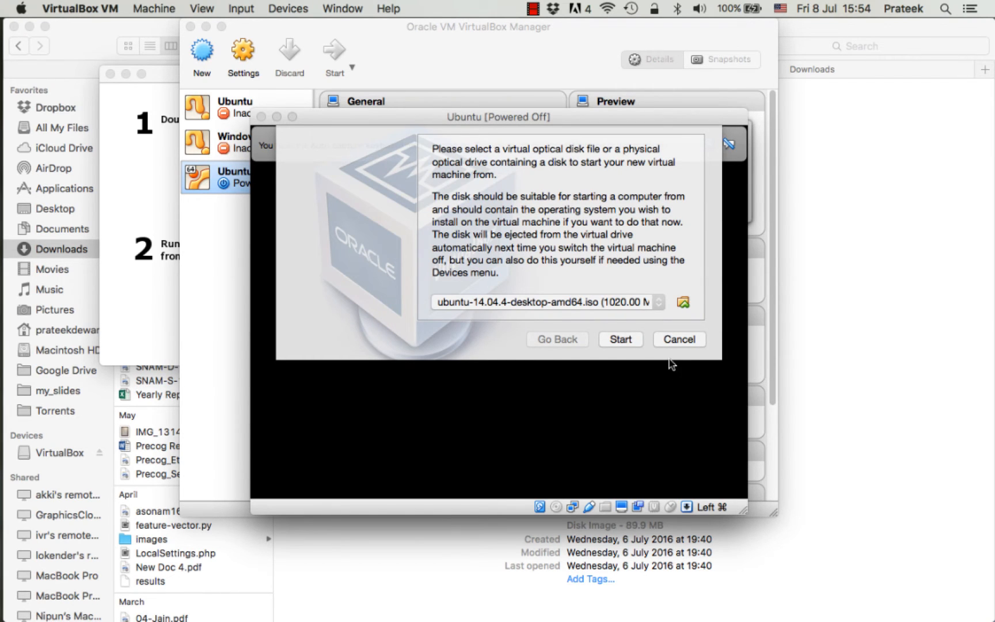
left_click(630, 338)
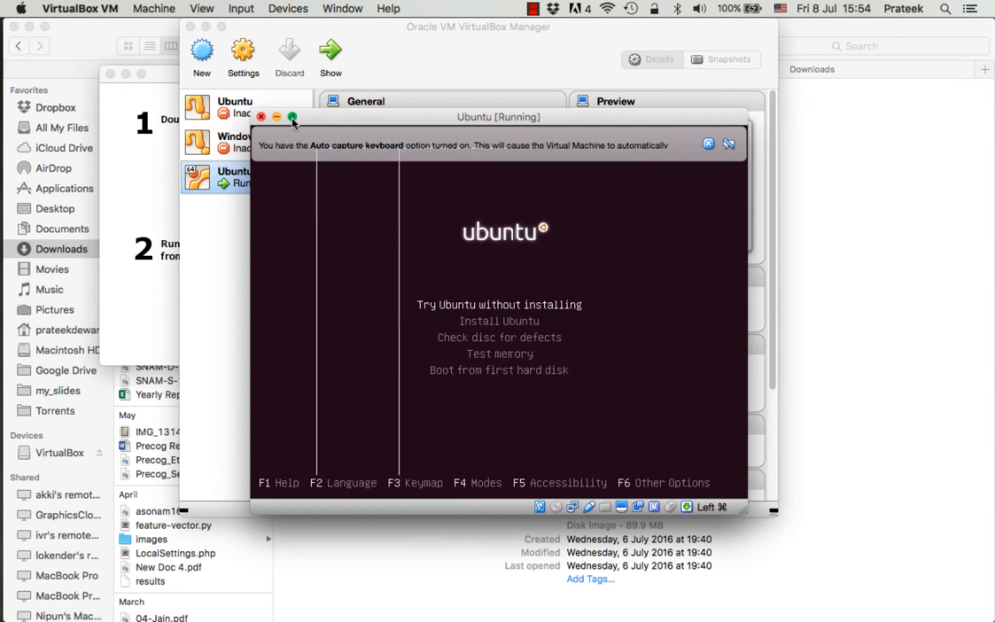
- Enlarge the machine's window, accept English as the boot language and choose Install Ubuntu
left_click(292, 118)
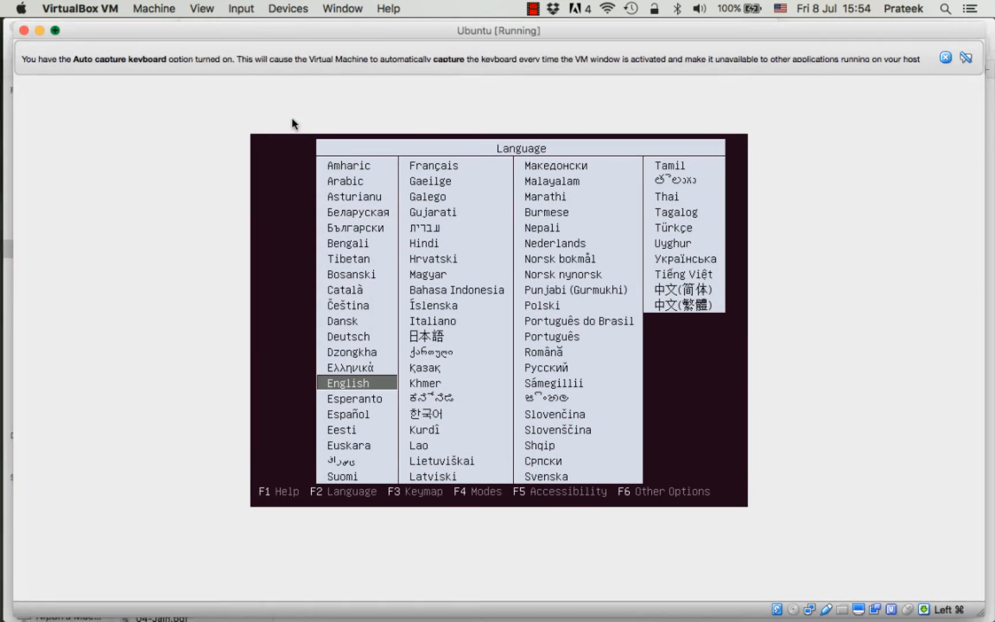
left_click(417, 191)
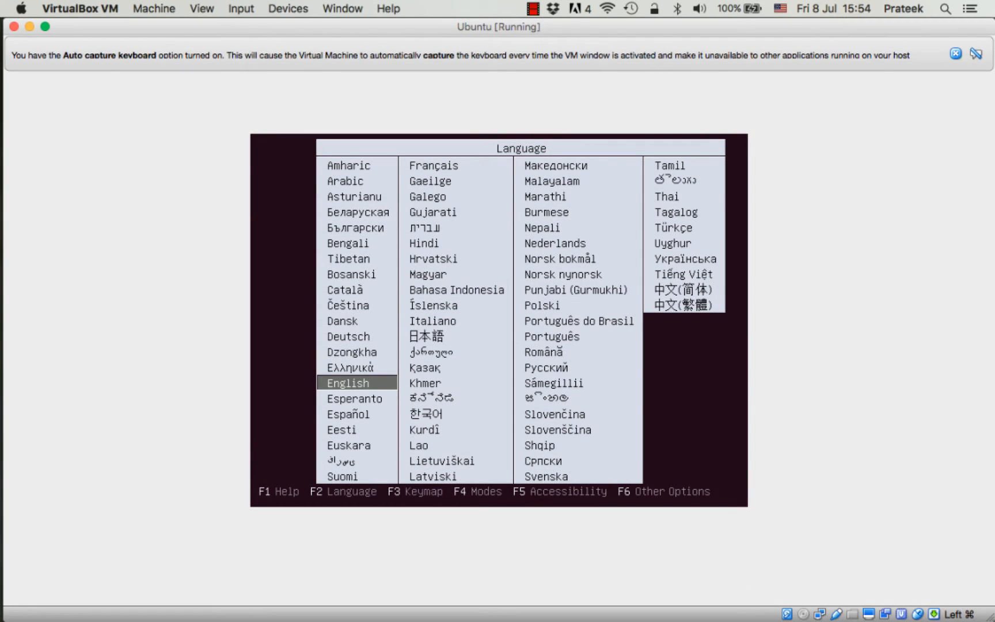
key("Return")
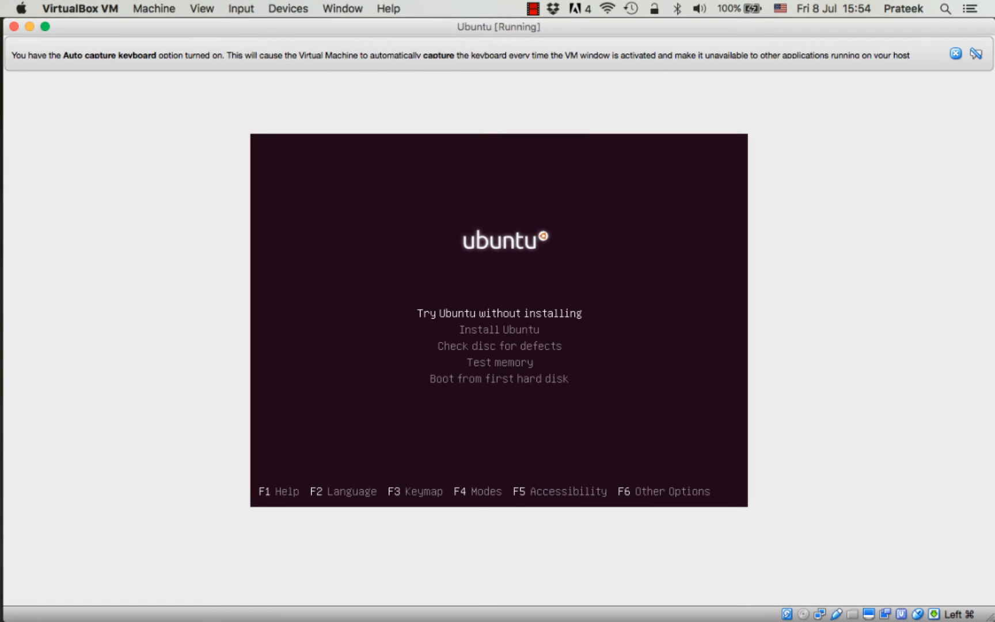
key("Down")
key("Return")
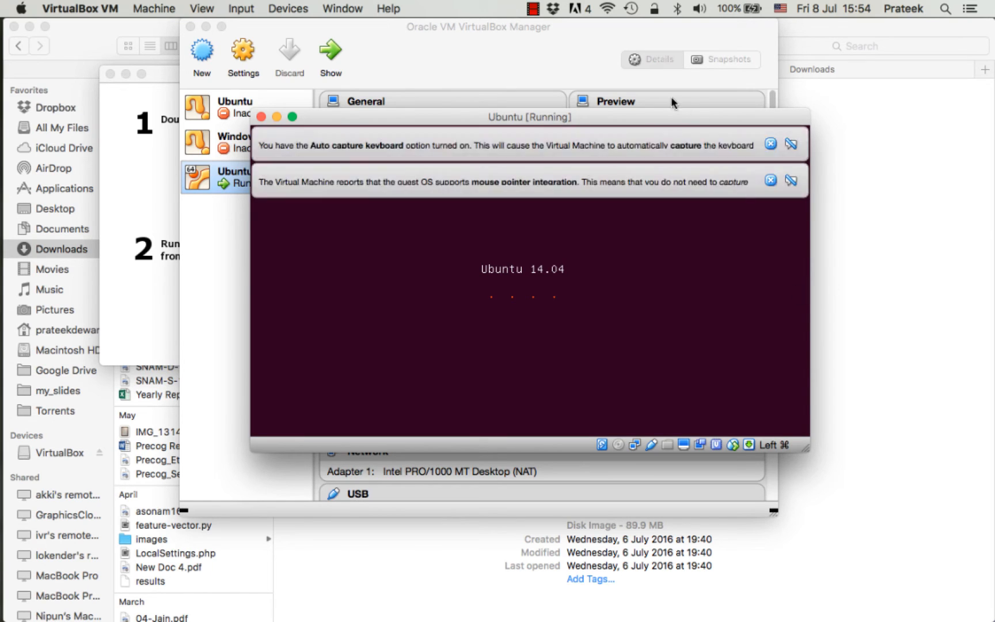
- Dismiss the keyboard capture and mouse integration notices and enlarge the running machine's window
left_click(771, 143)
left_click(771, 145)
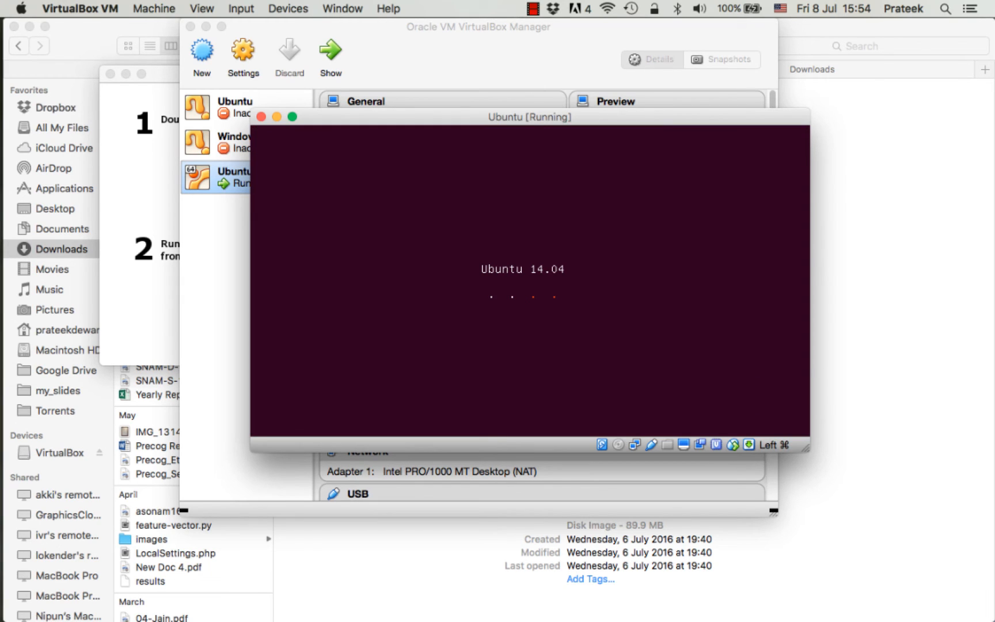
left_click(293, 117)
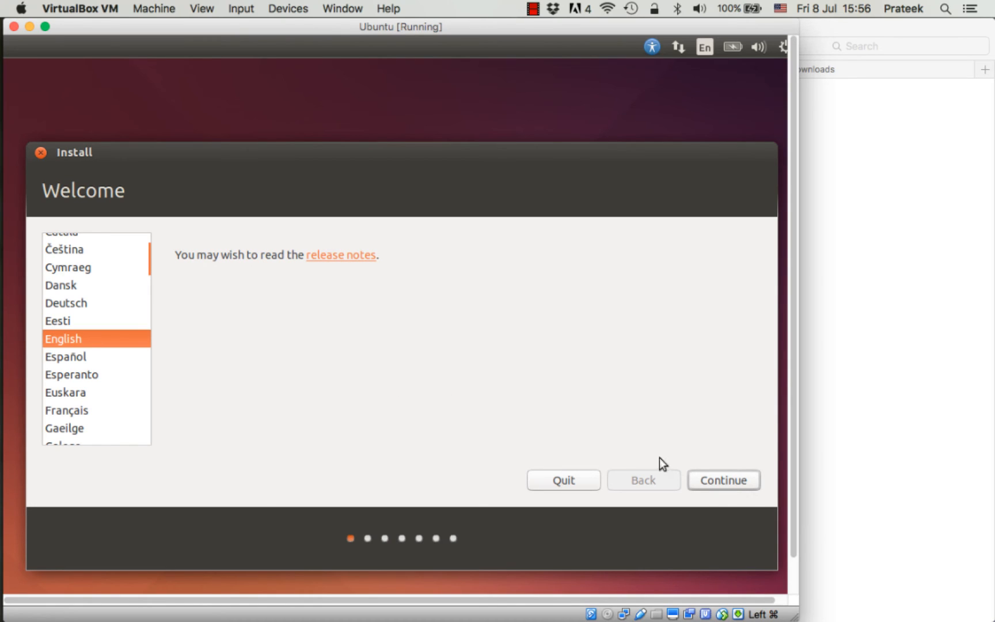
- Continue the installer in English without updates or third-party software, and choose Something else as the installation type
left_click(720, 485)
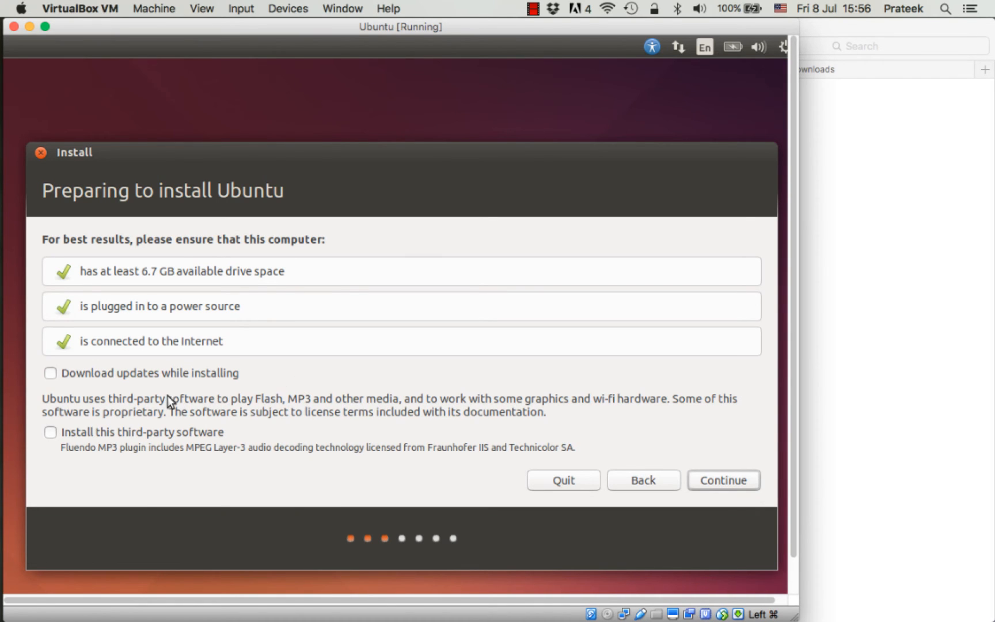
left_click(726, 481)
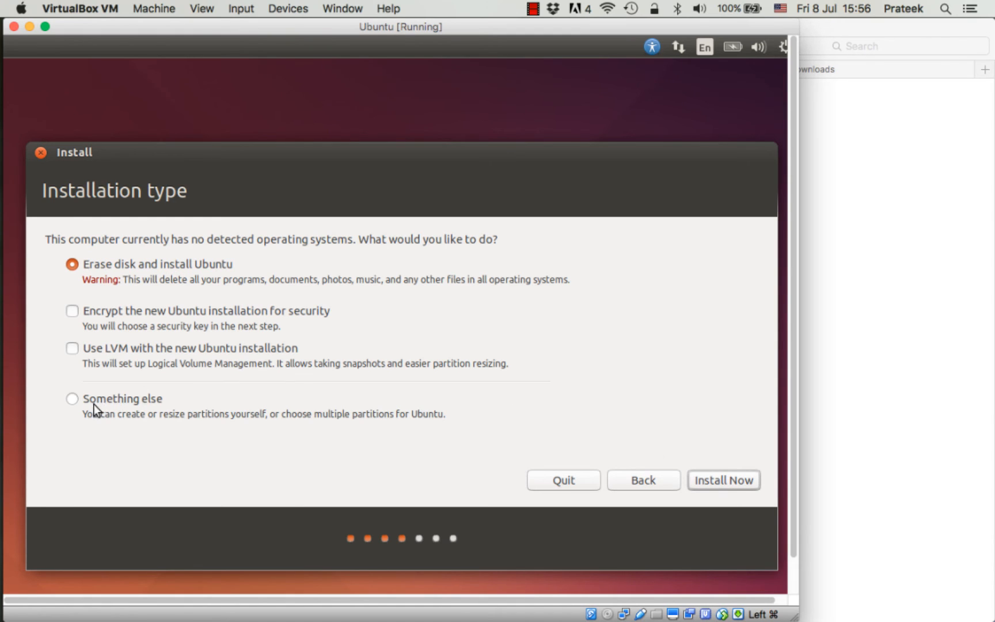
left_click(72, 400)
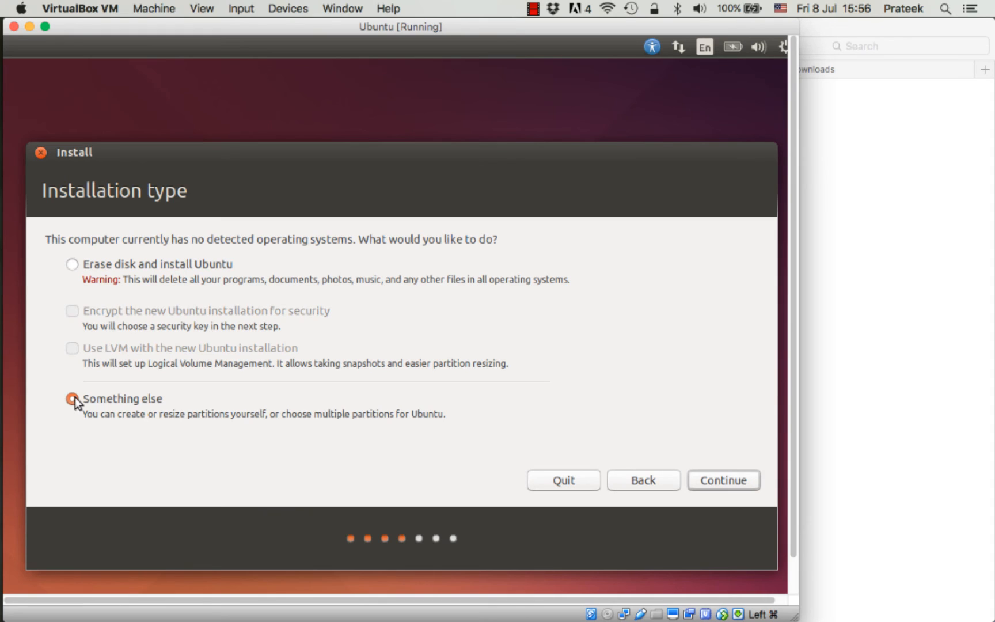
left_click(731, 479)
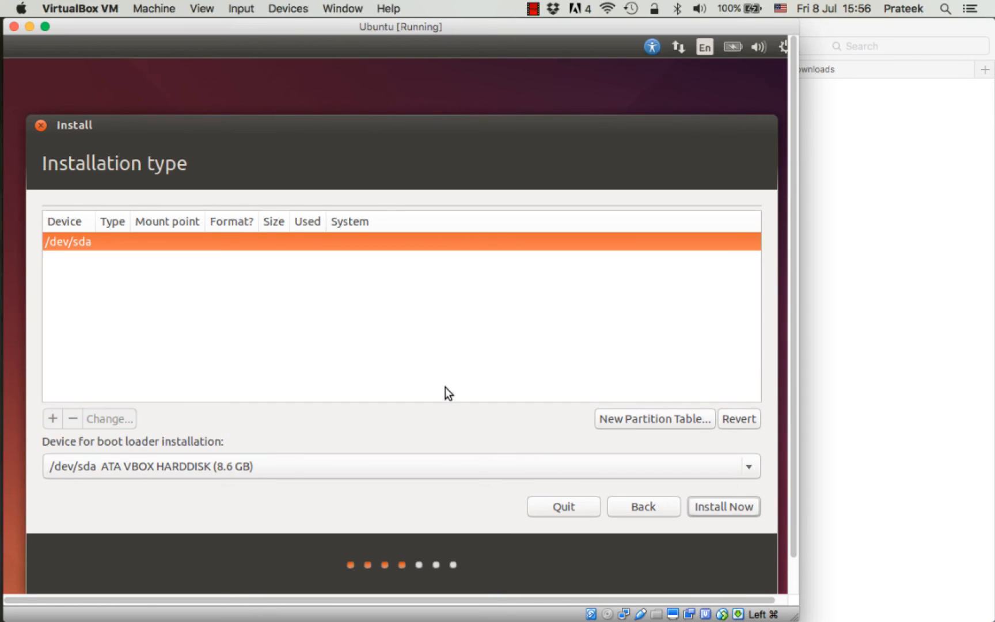
- Create a new empty partition table on /dev/sda and add a 1024 MB primary swap area at the beginning of its free space
left_click(637, 419)
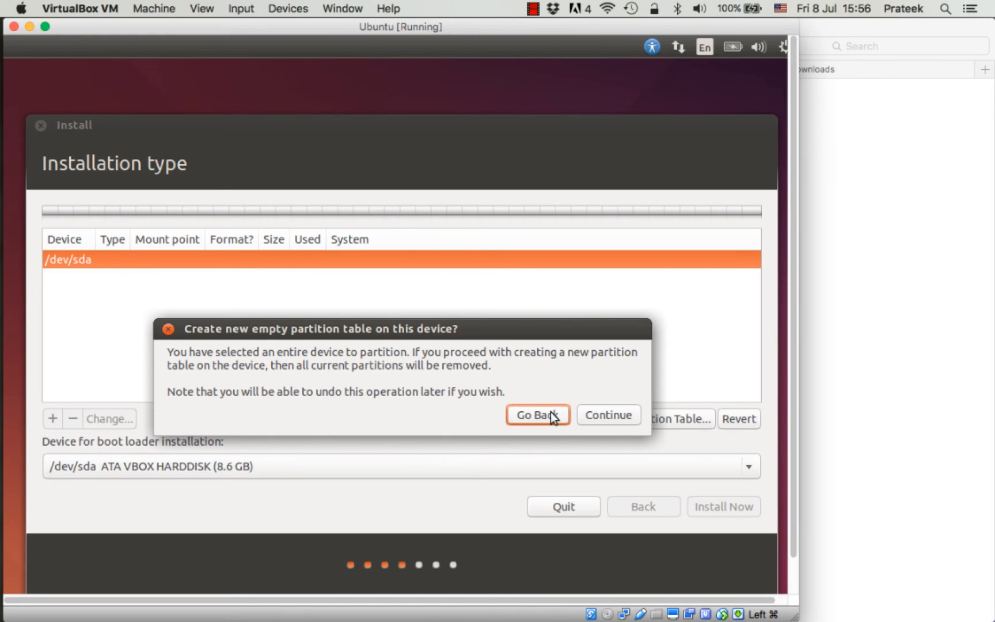
left_click(603, 415)
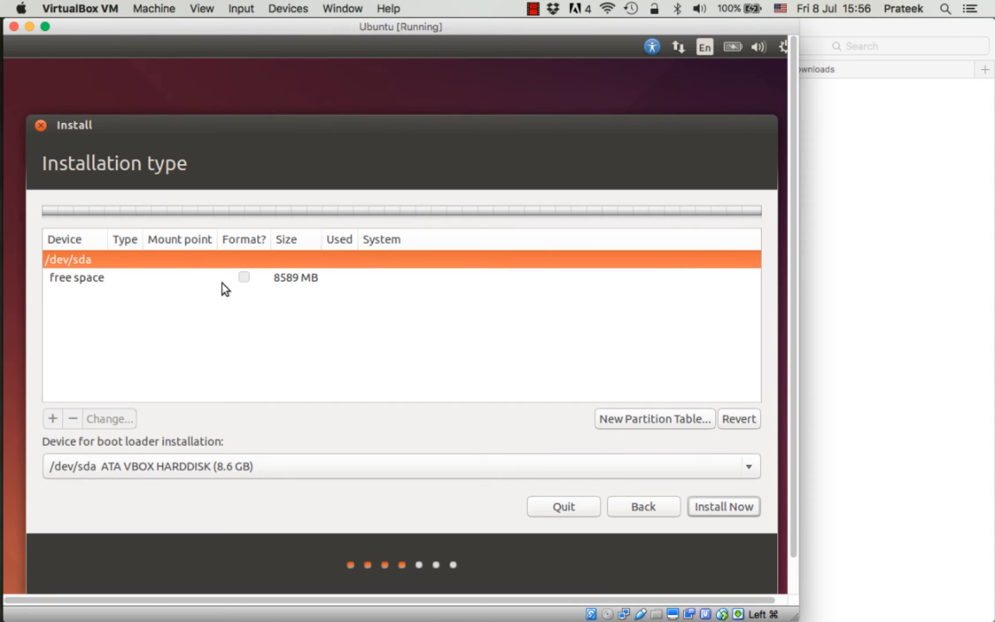
left_click(157, 274)
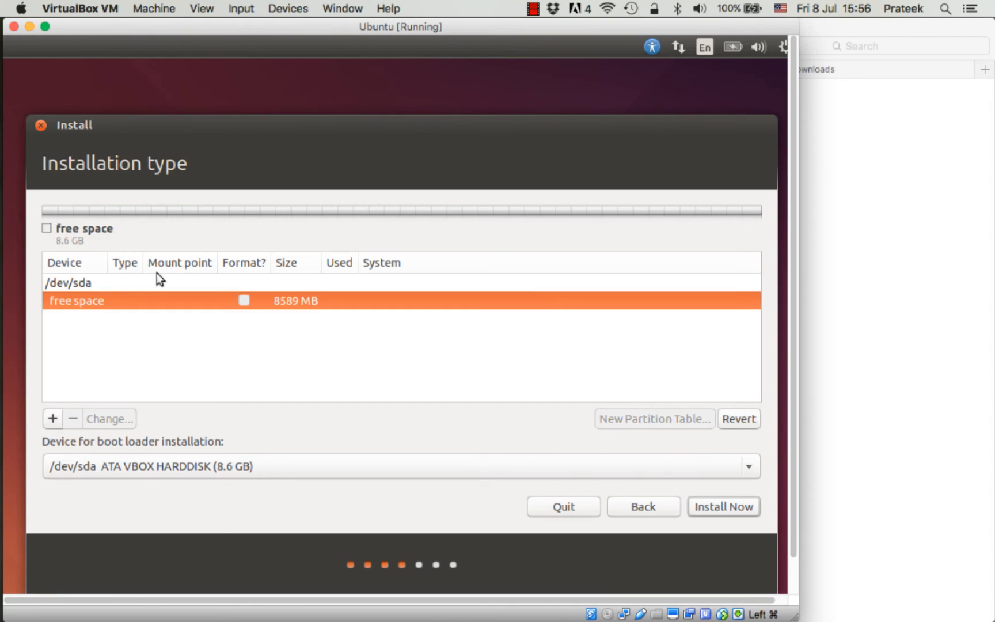
left_click(54, 424)
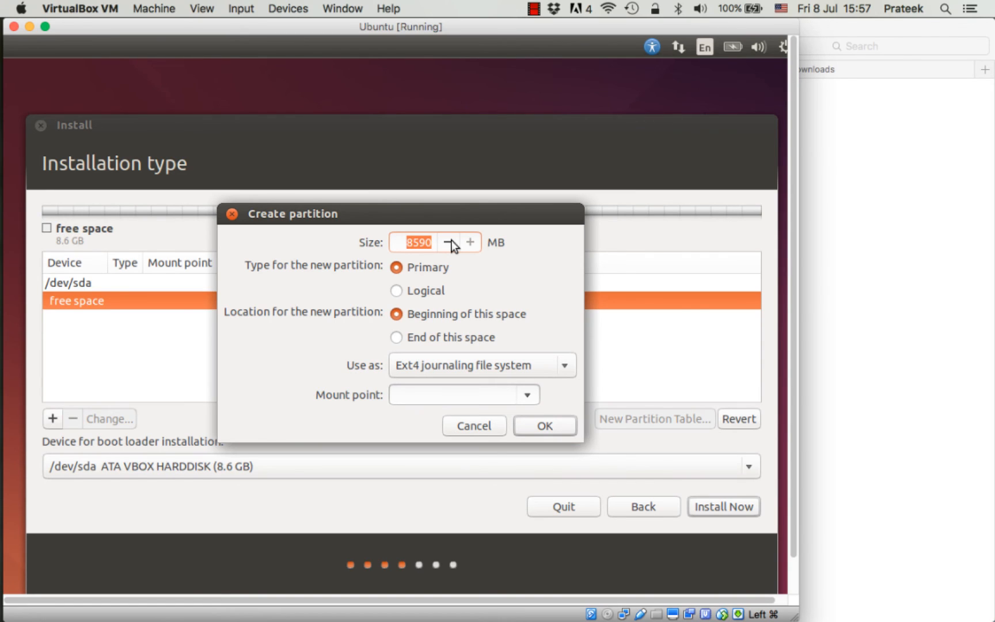
type("1024")
left_click(460, 364)
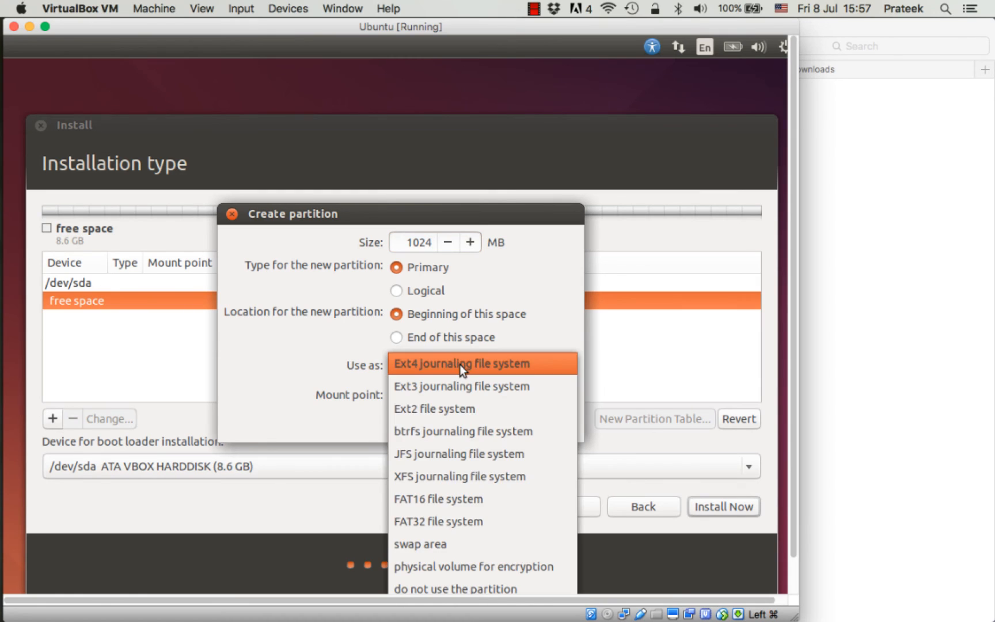
left_click(440, 542)
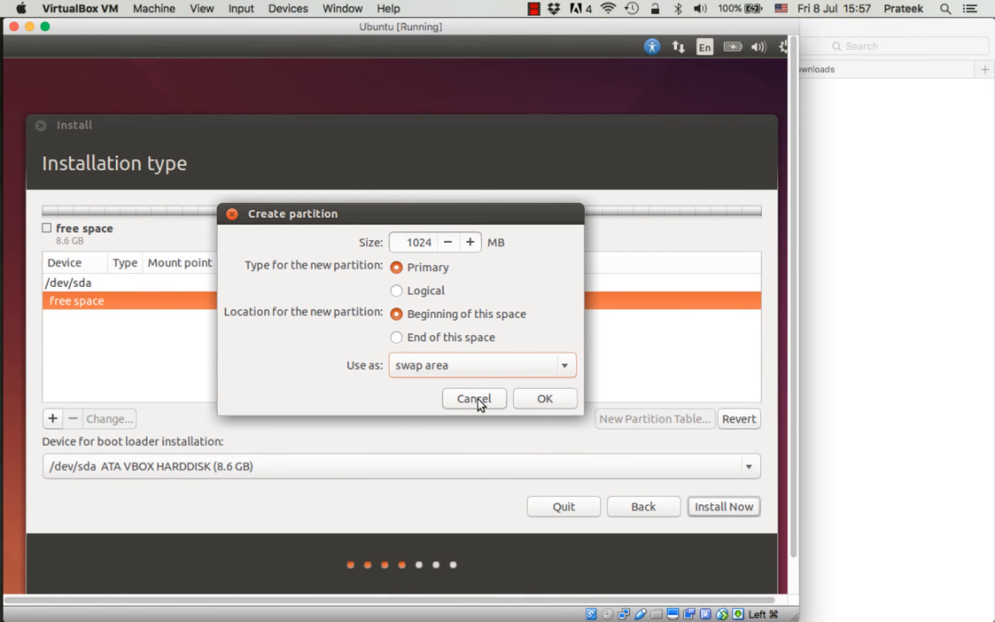
left_click(544, 400)
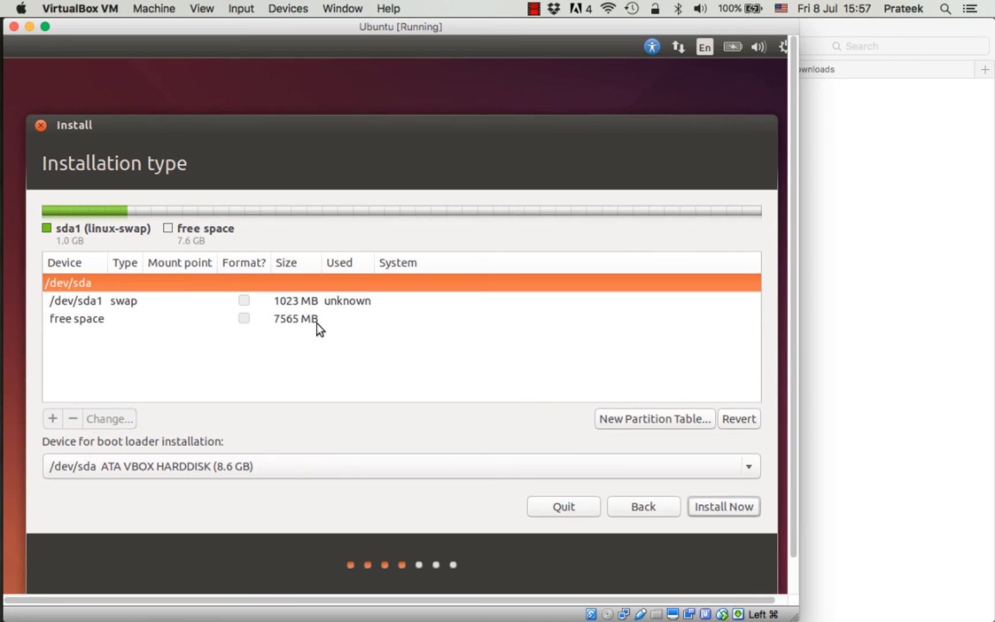
- Create a logical Ext4 partition from all the remaining free space with / as its mount point
left_click(97, 319)
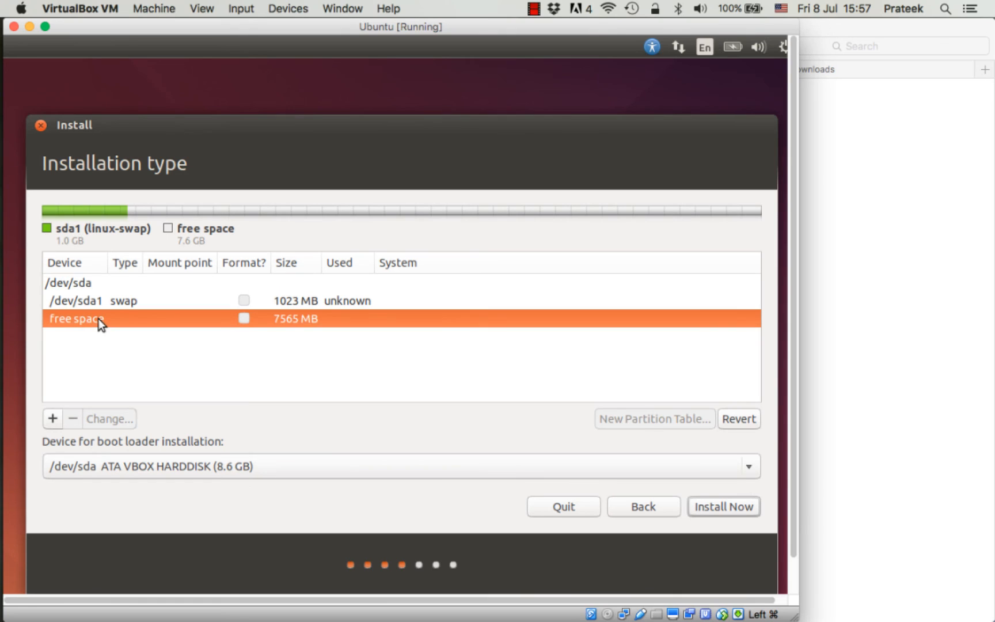
left_click(54, 419)
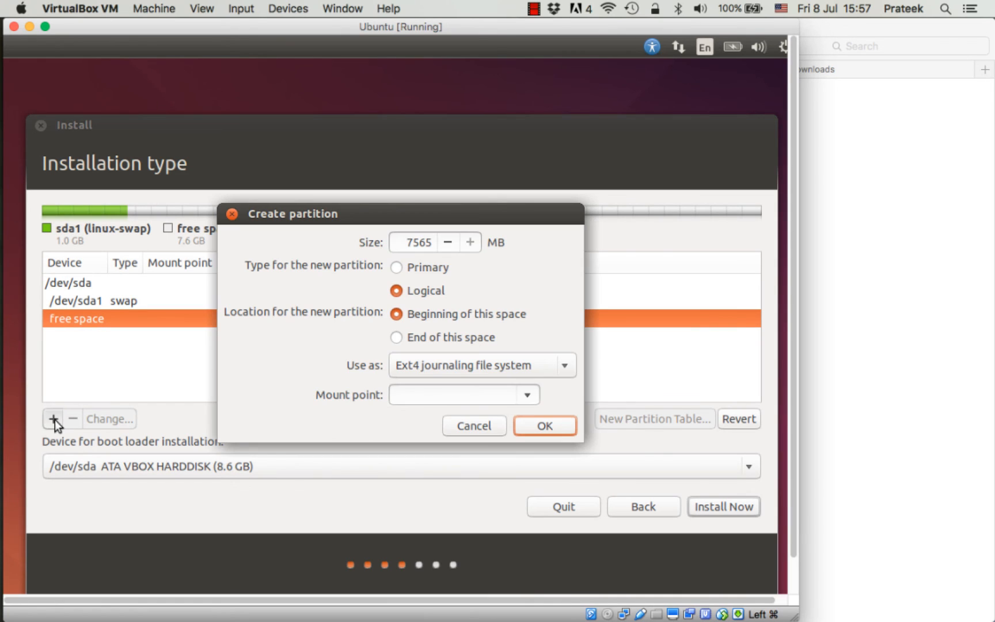
left_click(521, 394)
left_click(490, 409)
left_click(533, 425)
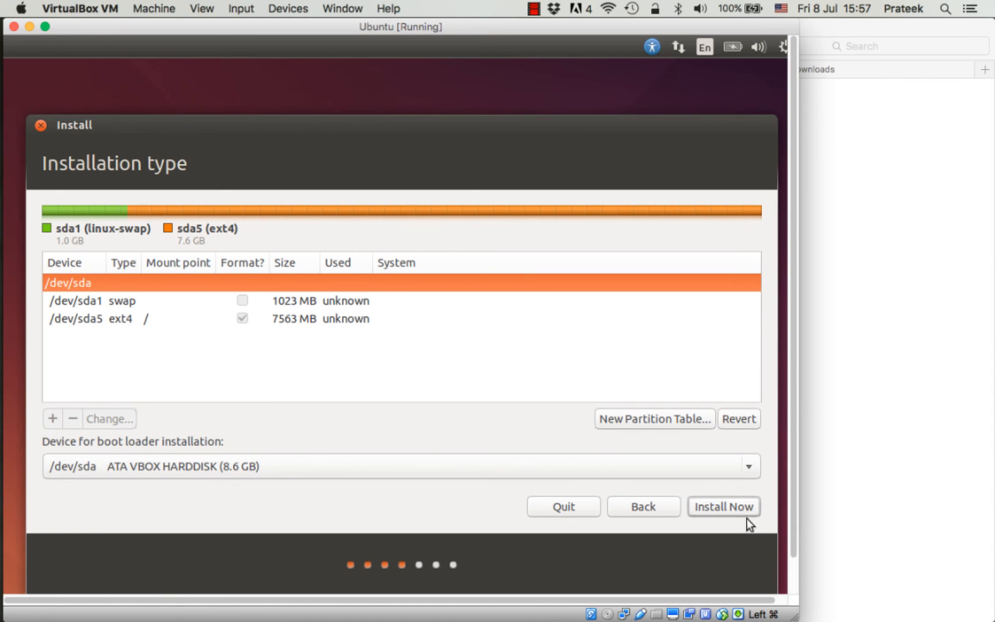
- Start the installation with the new partitions and agree to write the changes to the disks
left_click(370, 319)
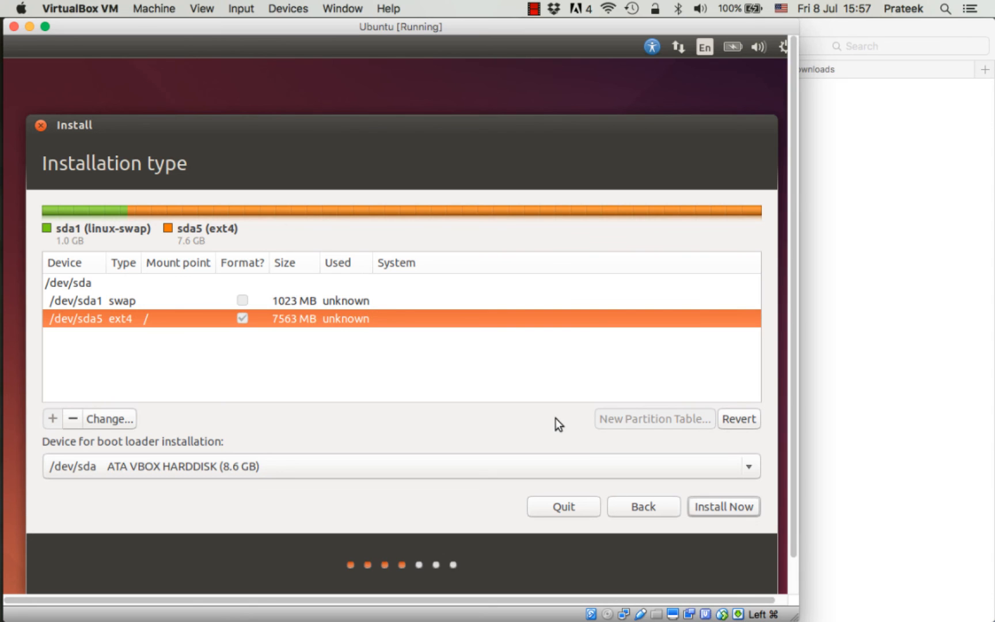
left_click(705, 505)
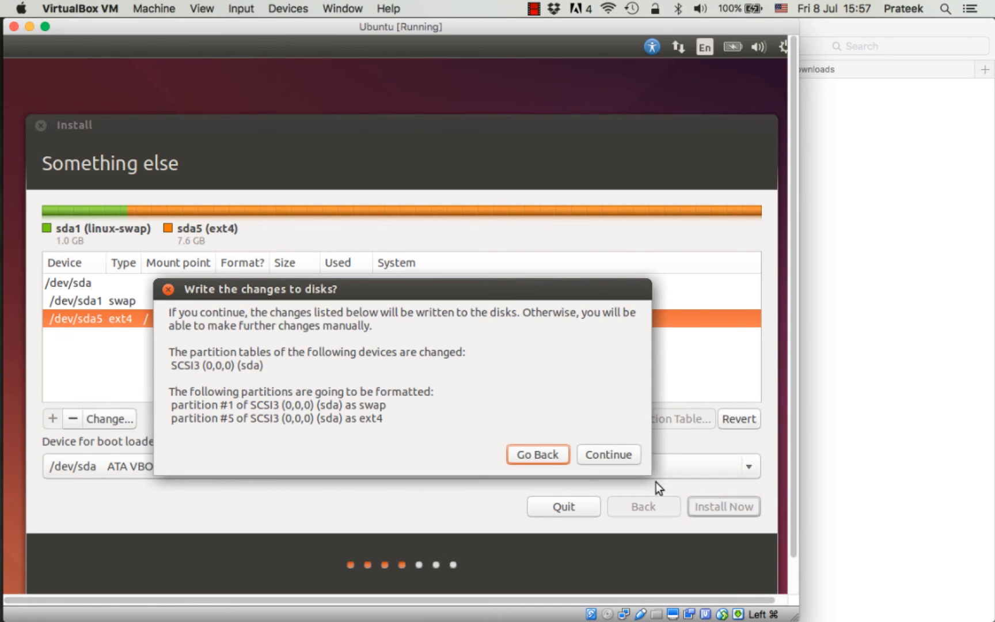
left_click(606, 453)
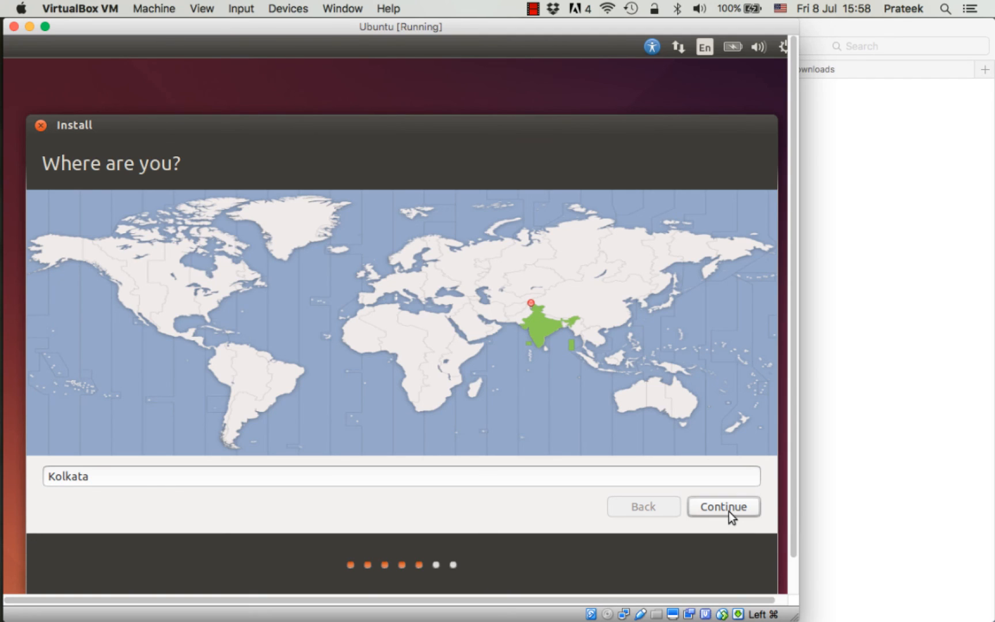
- Accept Kolkata as the location and English (US) as the keyboard layout
left_click(729, 512)
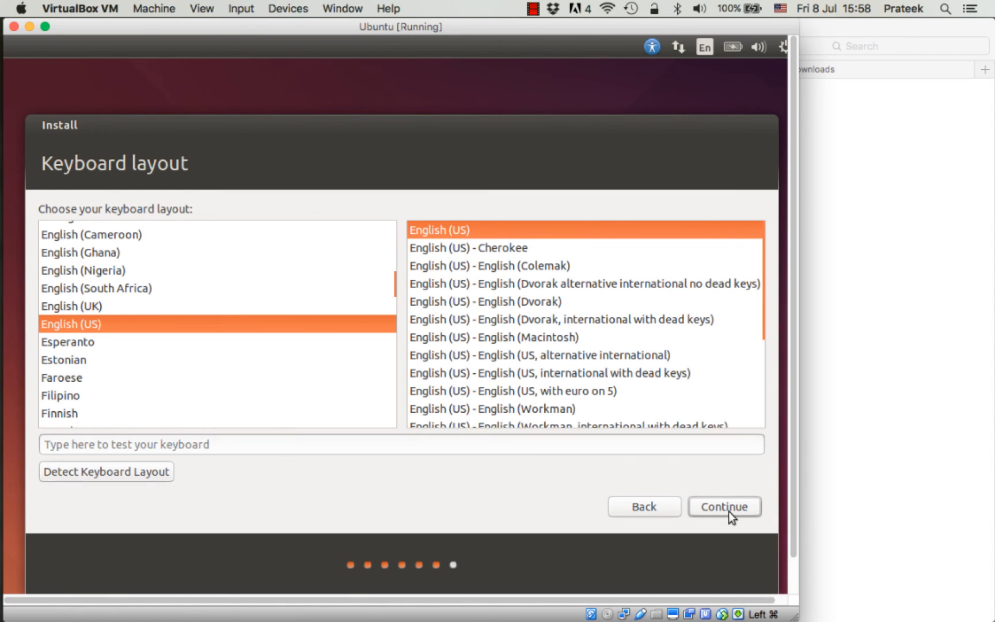
left_click(728, 511)
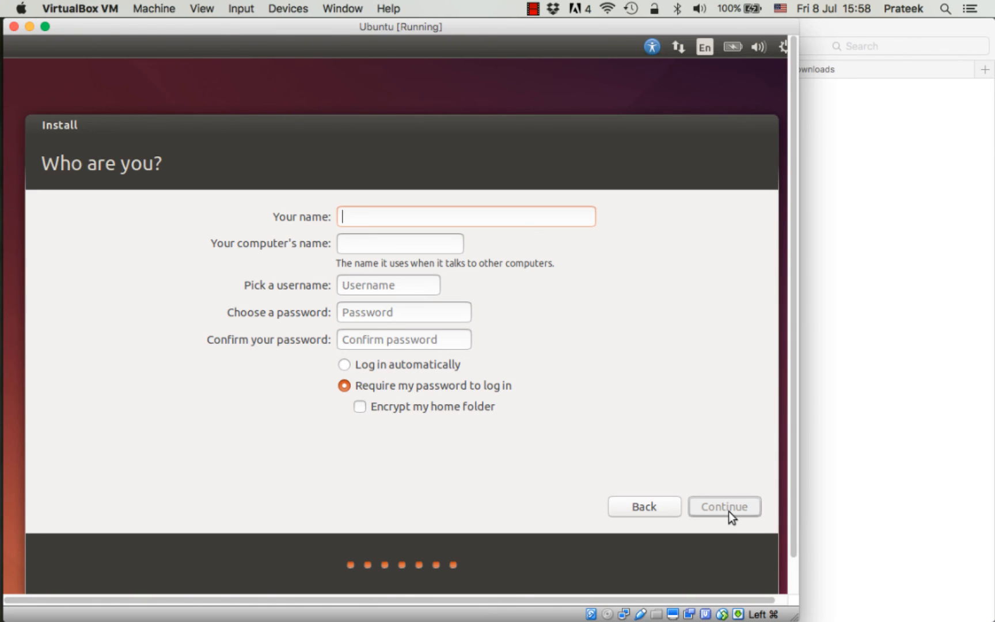
- Enter the user's name, keep the suggested computer name and username, set and confirm the account password, and continue the installation
type("Prateek")
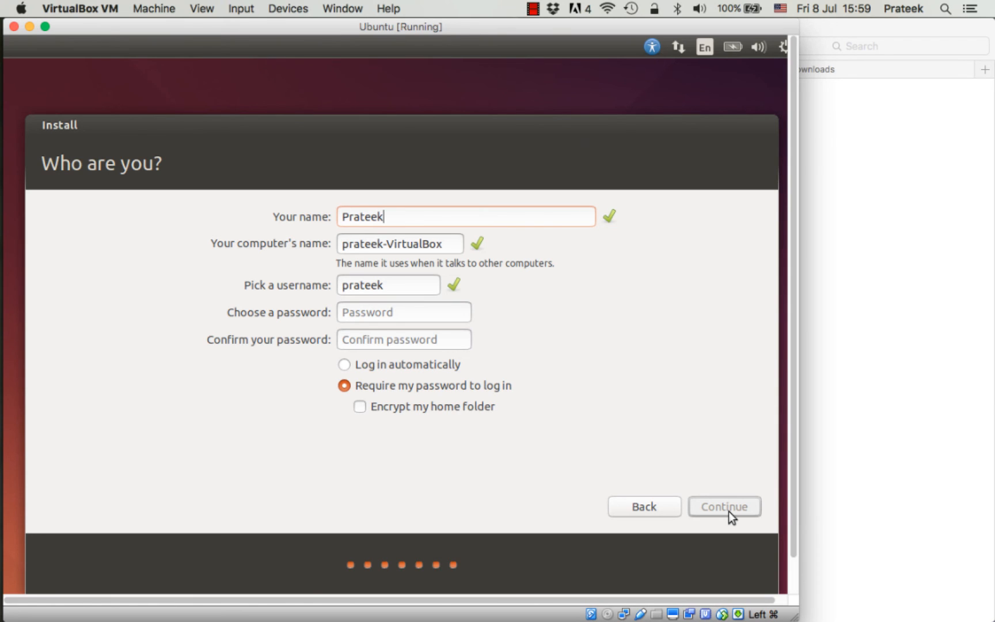
key("Tab")
key("Tab")
key("Tab")
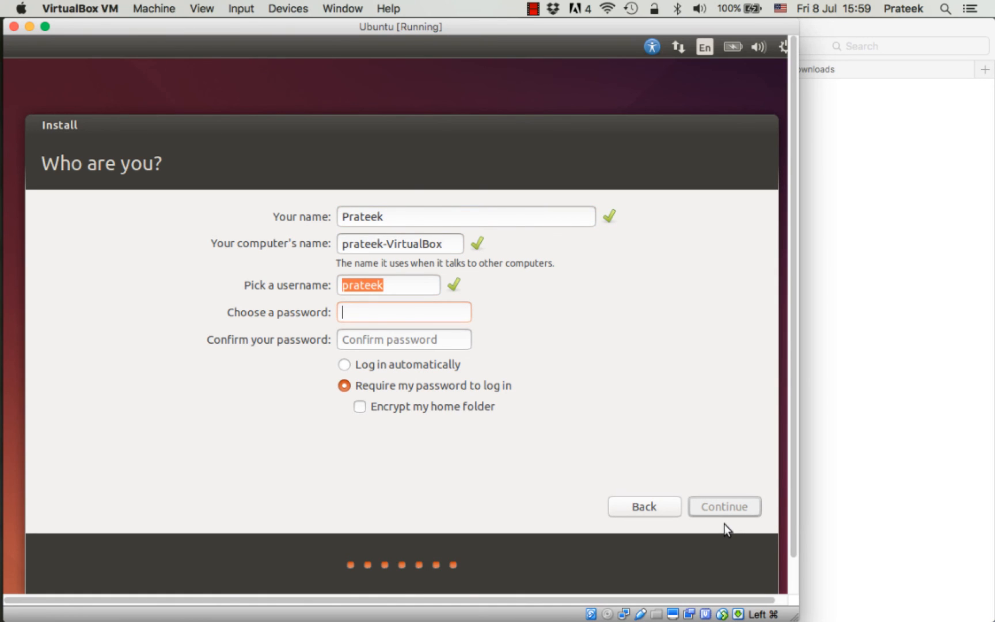
type("•••••••••")
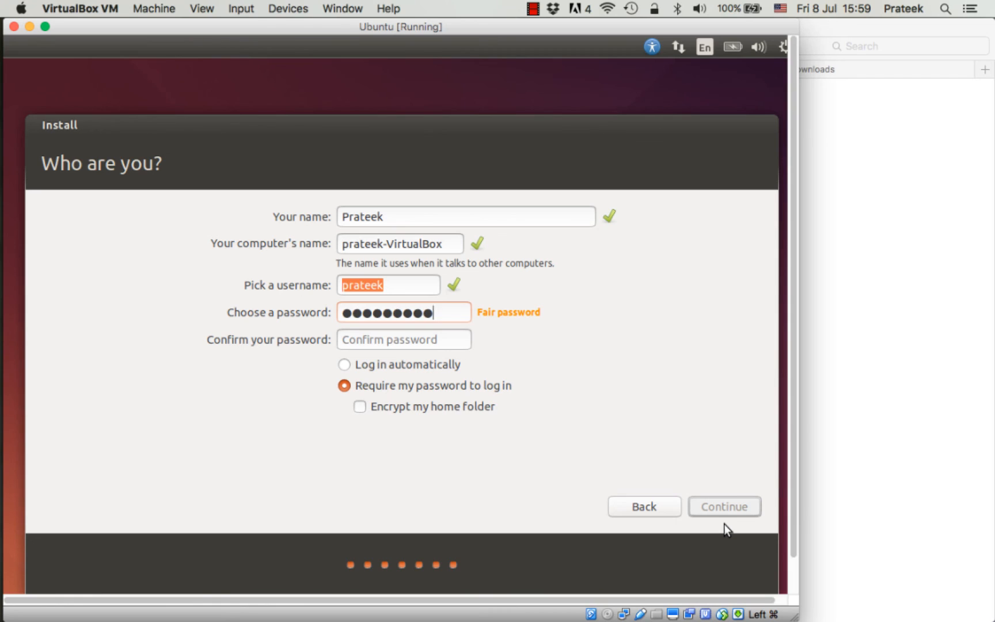
key("Tab")
type("•••••••••")
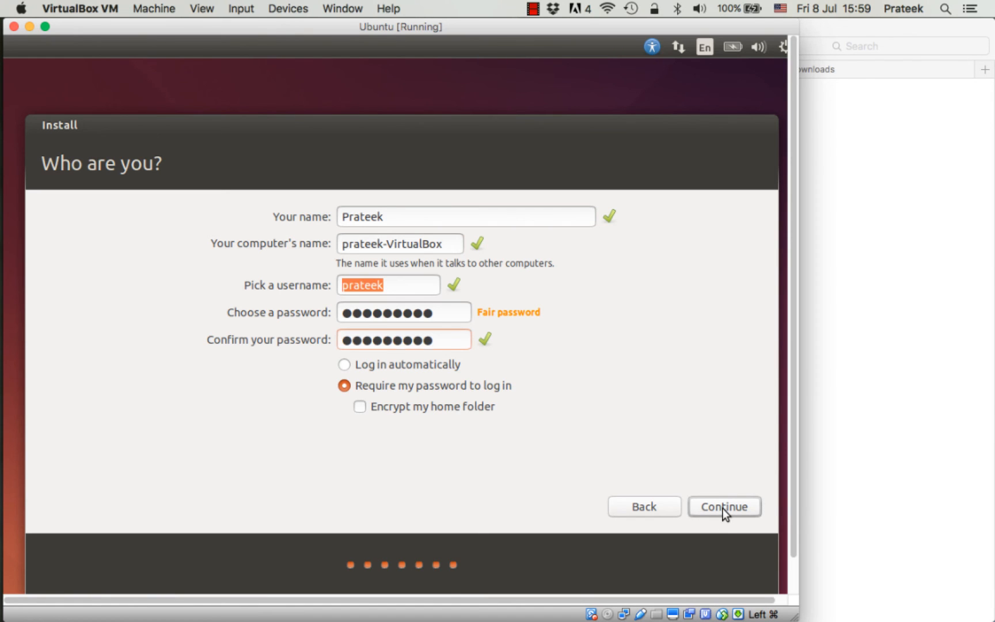
left_click(722, 508)
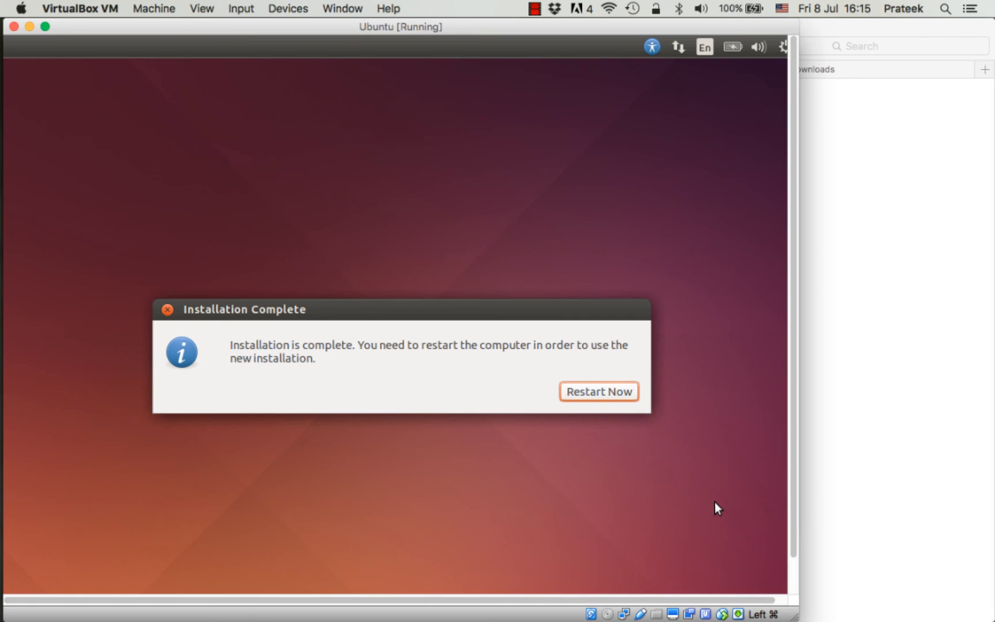
- Restart the machine into the new installation, continuing past the media removal prompt, and enlarge its window at the login screen
left_click(580, 393)
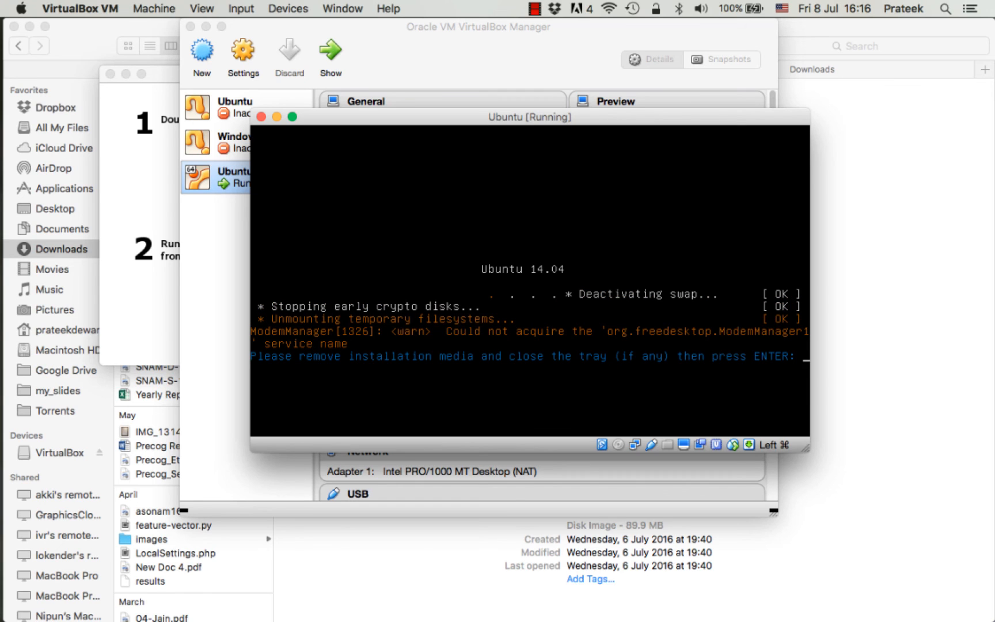
key("Return")
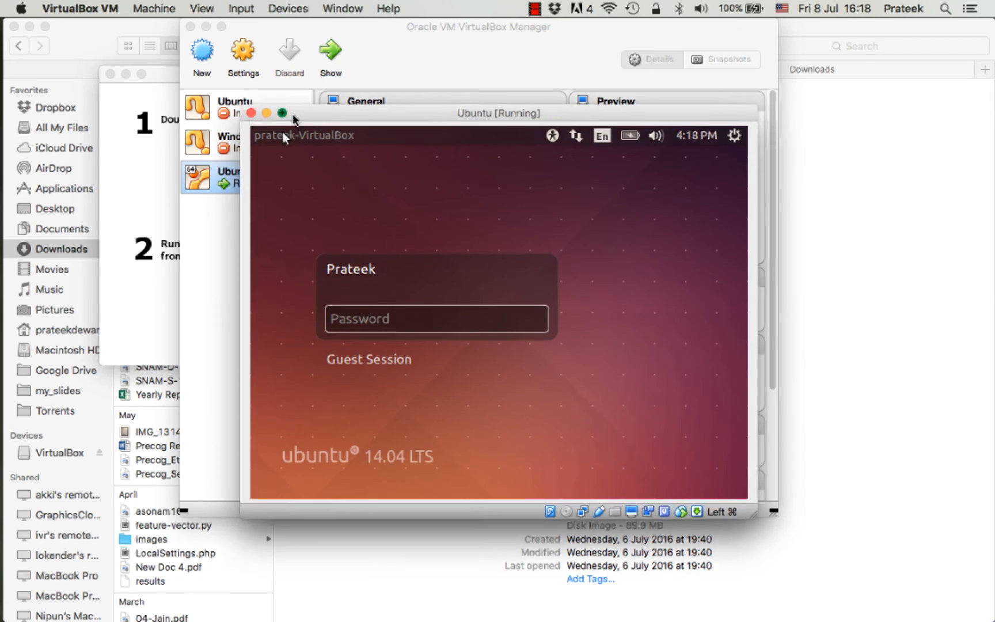
left_click(292, 117)
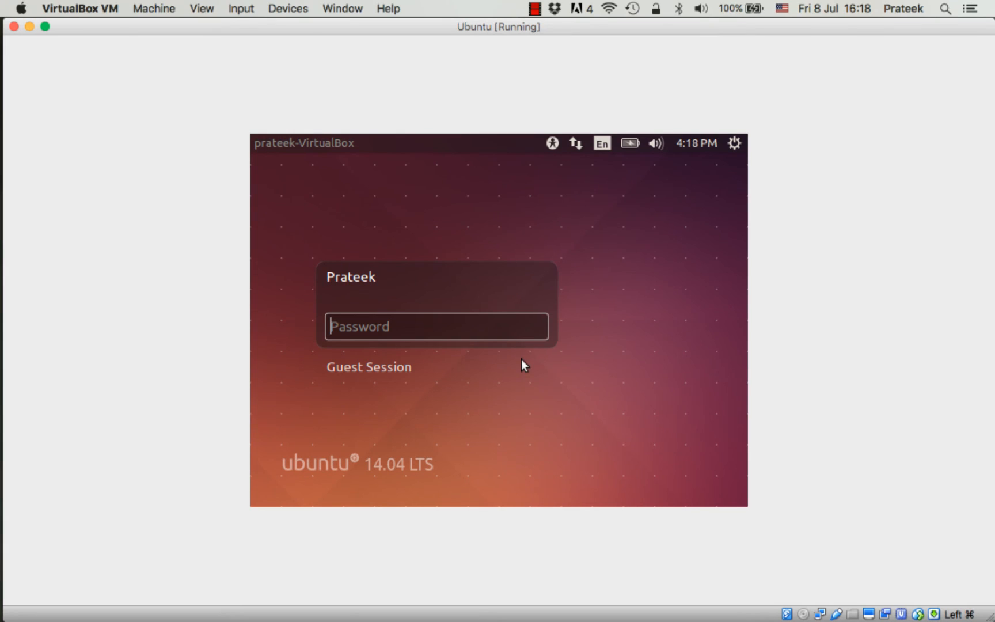